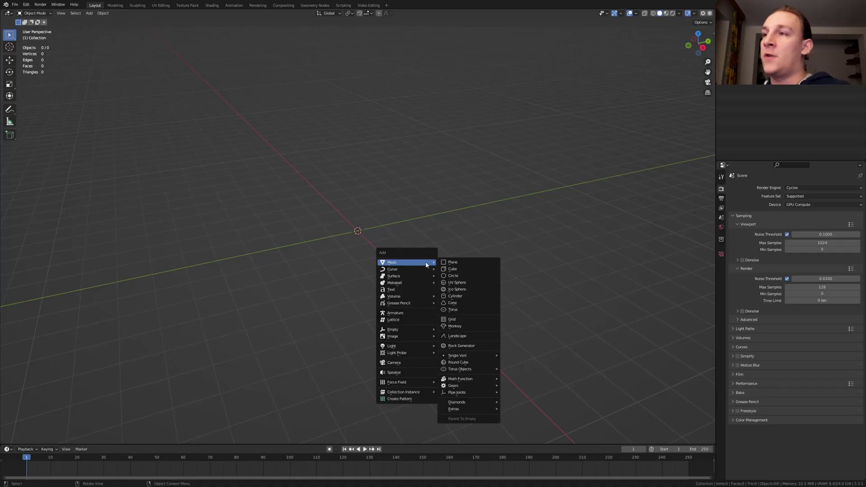
Step: Add an icosphere with a Displace modifier using a new texture, stacked above Subdivision
click(451, 289)
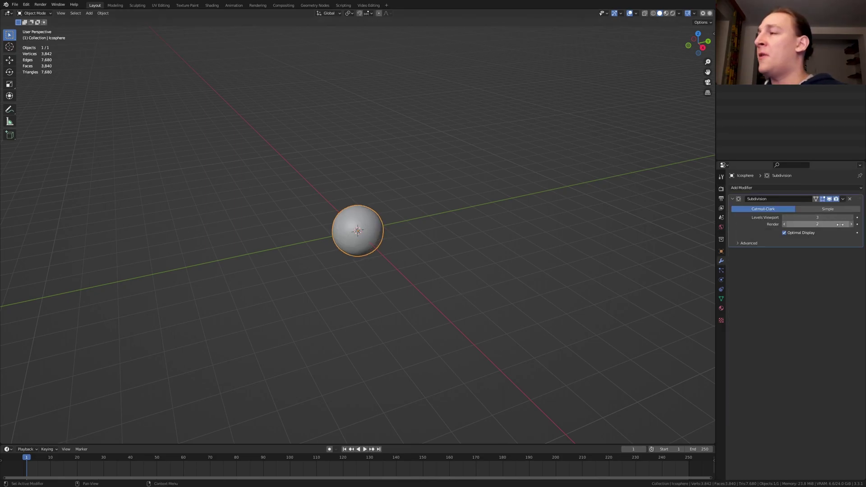
click(787, 187)
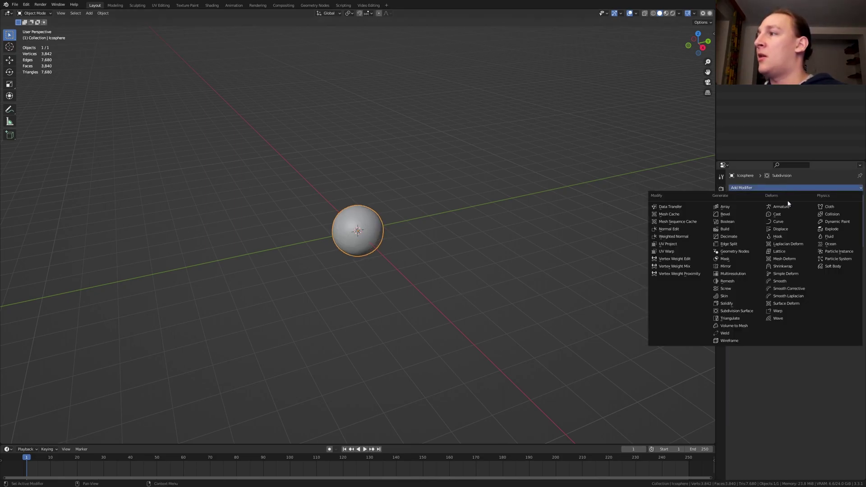
click(777, 230)
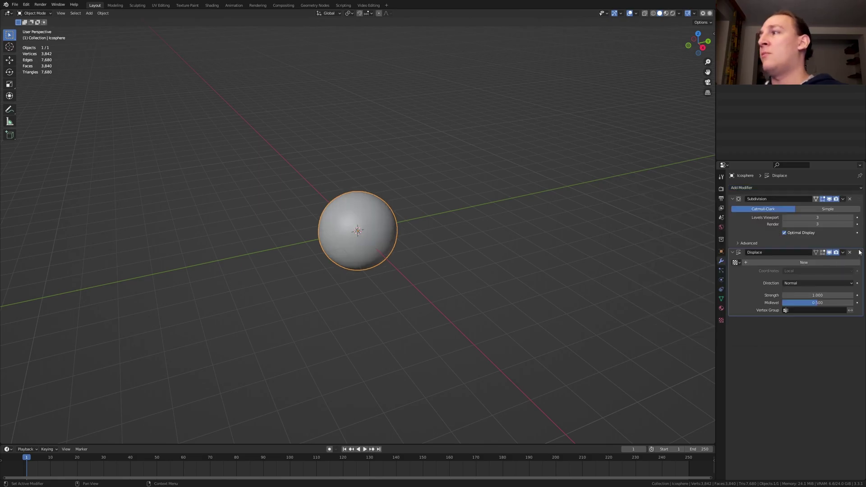
drag(860, 253, 850, 181)
click(848, 210)
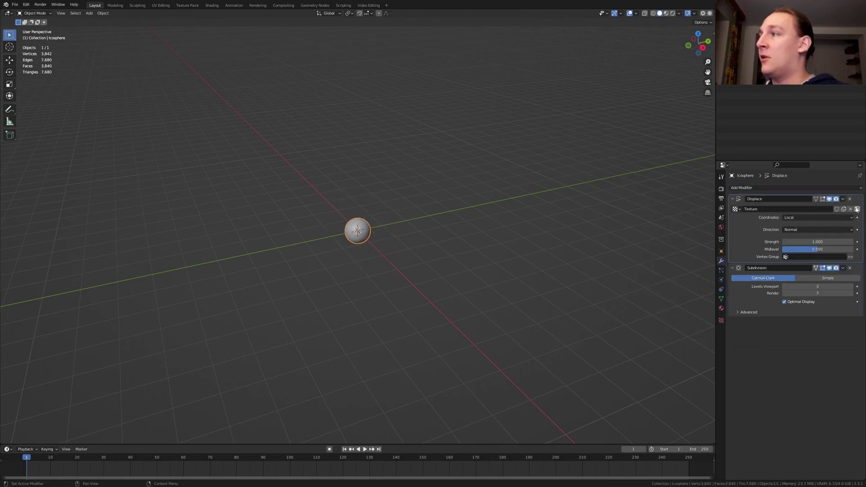
Step: Make the displacement texture Clouds, with strength 0.370 and Global coordinates
click(857, 210)
click(785, 208)
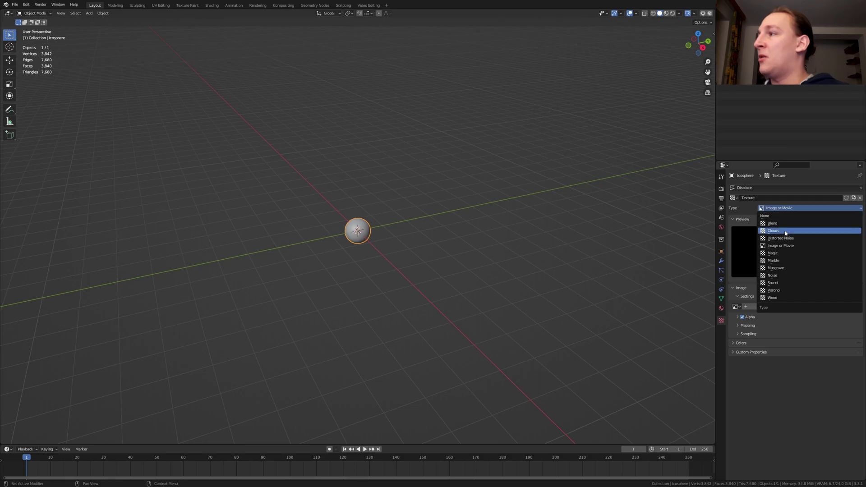
click(785, 231)
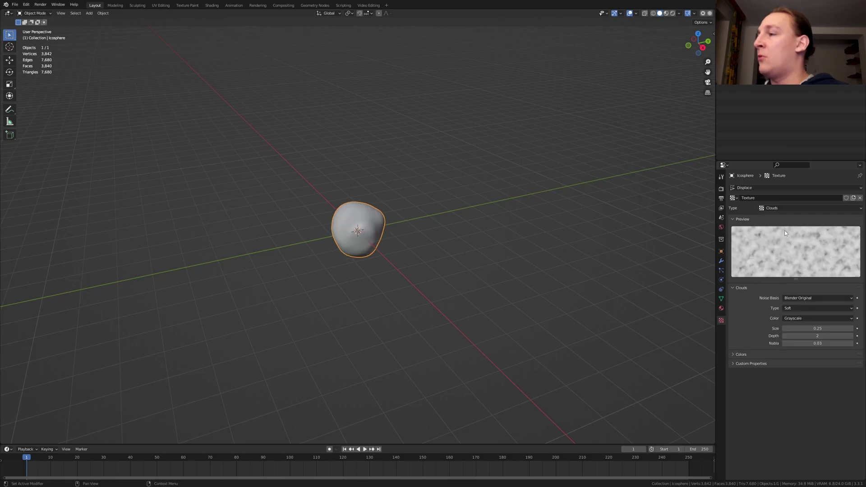
click(722, 262)
click(813, 244)
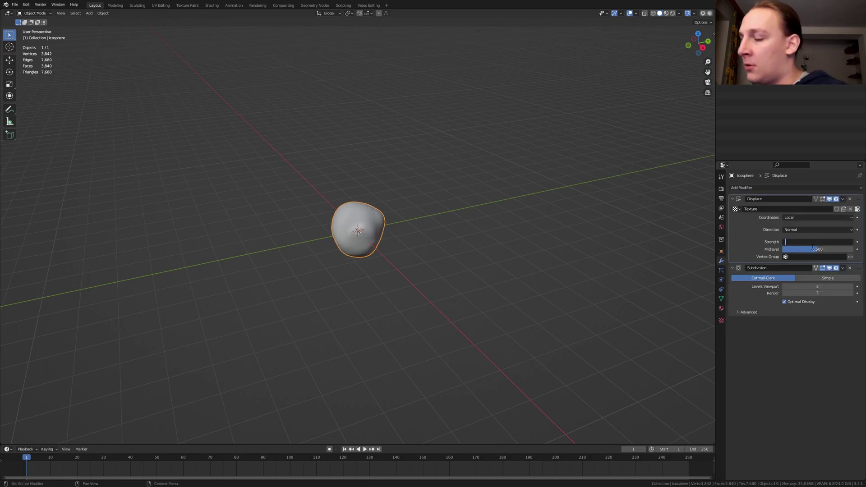
text(0.1)
key(Return)
click(817, 217)
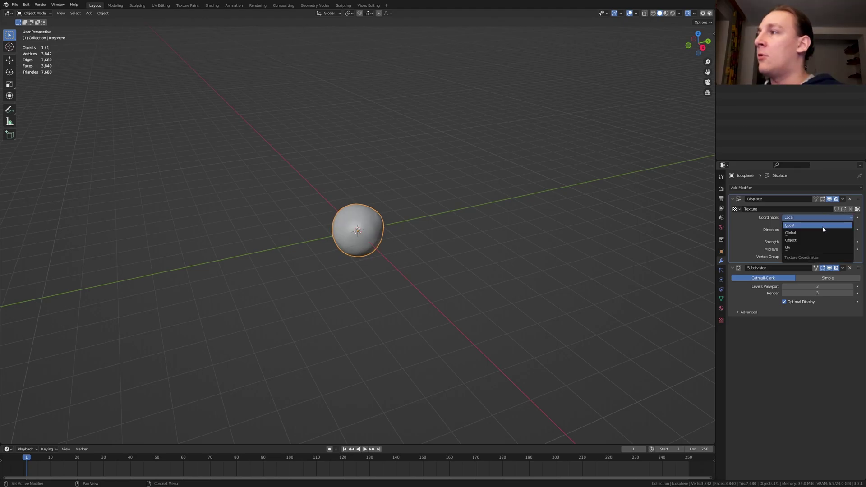
click(822, 233)
Step: Shade the displaced icosphere smooth
key(g)
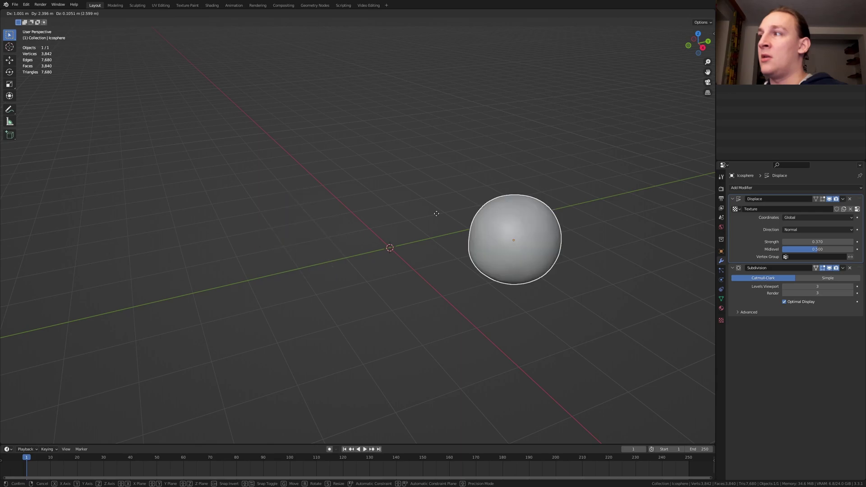
right_click(377, 234)
right_click(381, 237)
click(381, 239)
Step: In Edit Mode, raise the top vertex along Z with proportional editing to form a teardrop
key(Tab)
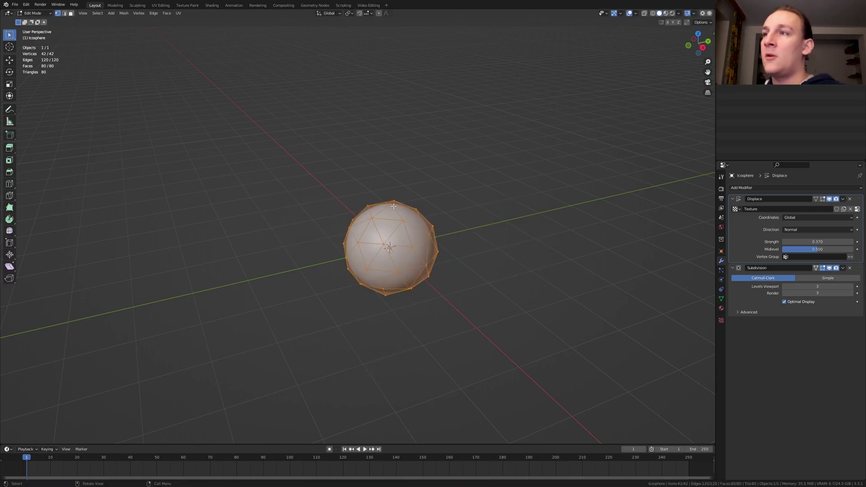
click(391, 202)
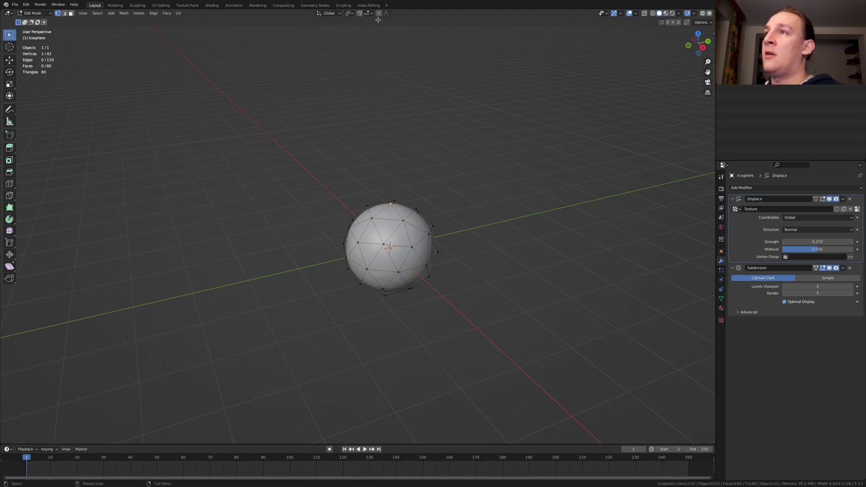
key(g)
key(z)
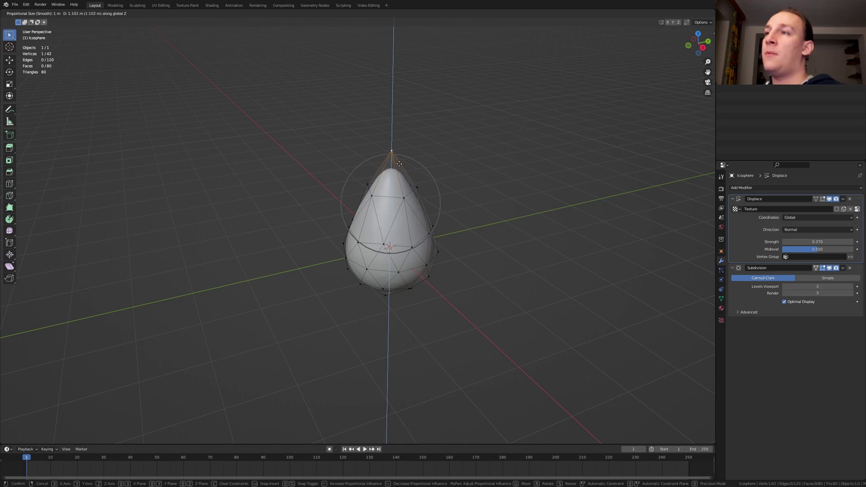
click(392, 186)
Step: Select the side vertices and scale them inward to narrow the teardrop
middle_drag(346, 259, 324, 256)
scroll(338, 265, up, 3)
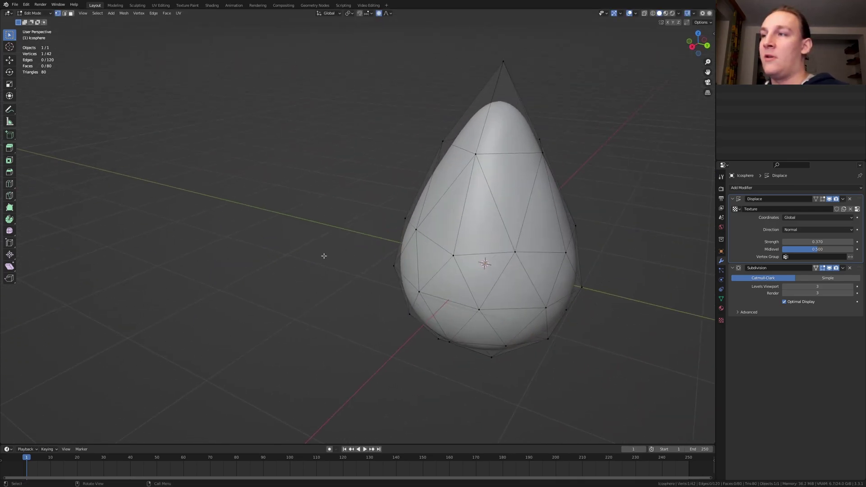
shift+click(585, 288)
middle_drag(585, 287, 476, 186)
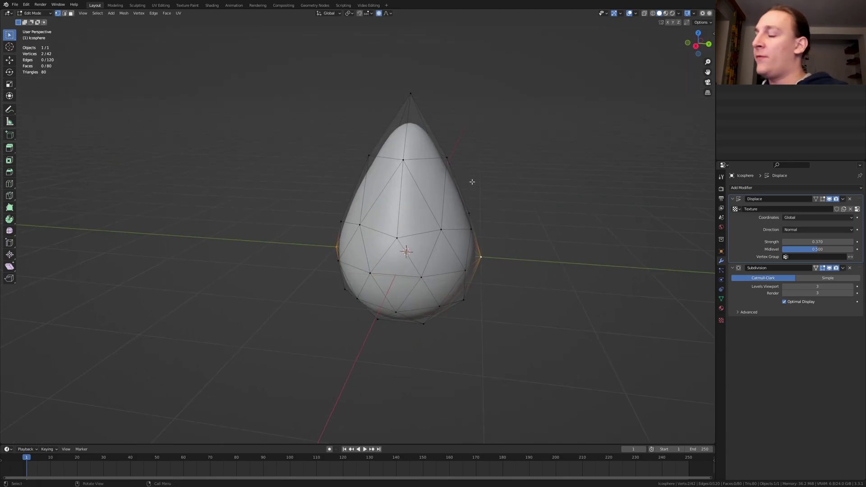
key(KP_3)
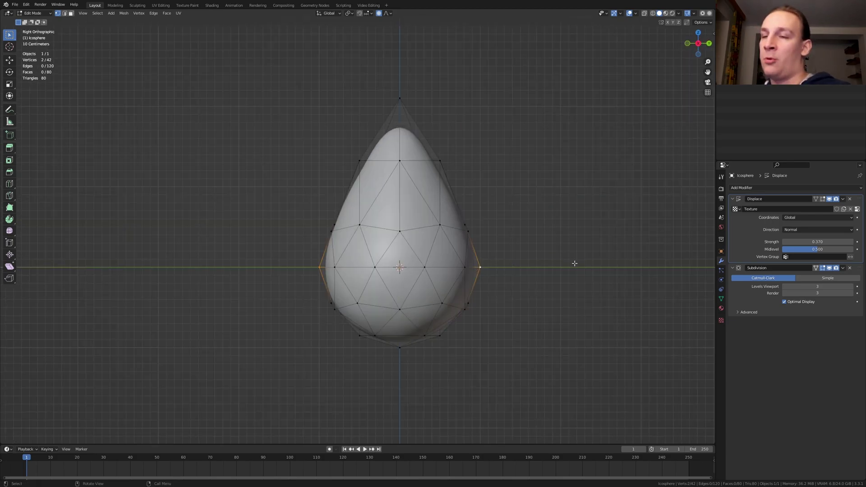
key(s)
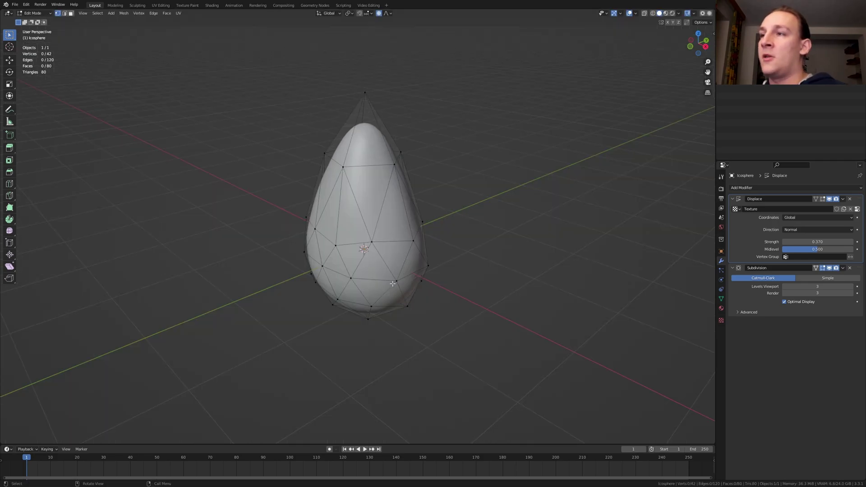
middle_drag(416, 266, 265, 324)
key(b)
drag(264, 324, 212, 300)
middle_drag(212, 300, 472, 284)
key(s)
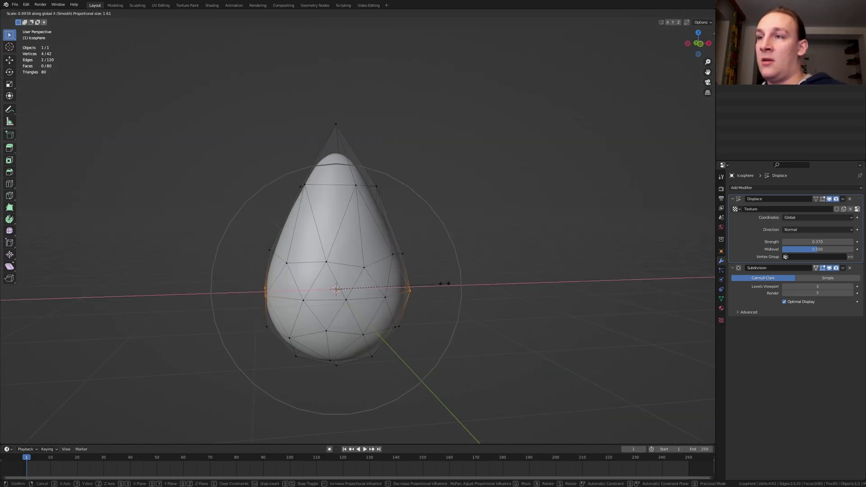
click(415, 284)
middle_drag(416, 285, 517, 328)
Step: Flatten the whole mesh along Y and narrow it along X with proportional scaling
key(a)
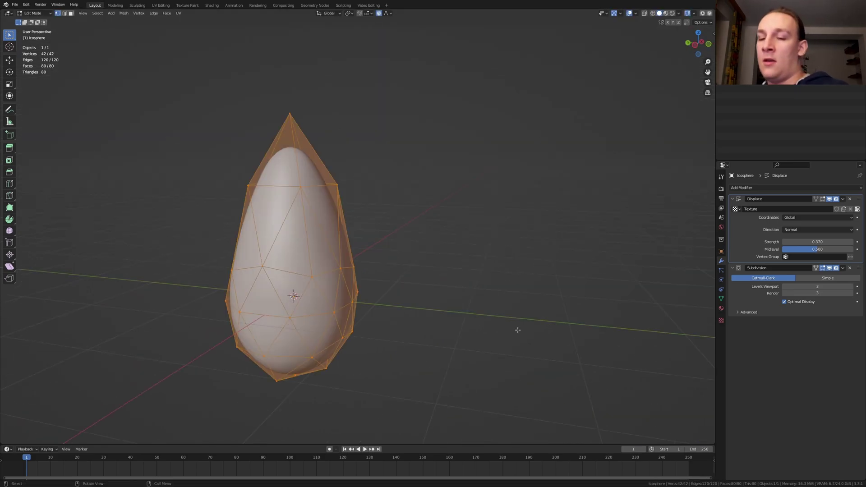
key(s)
key(y)
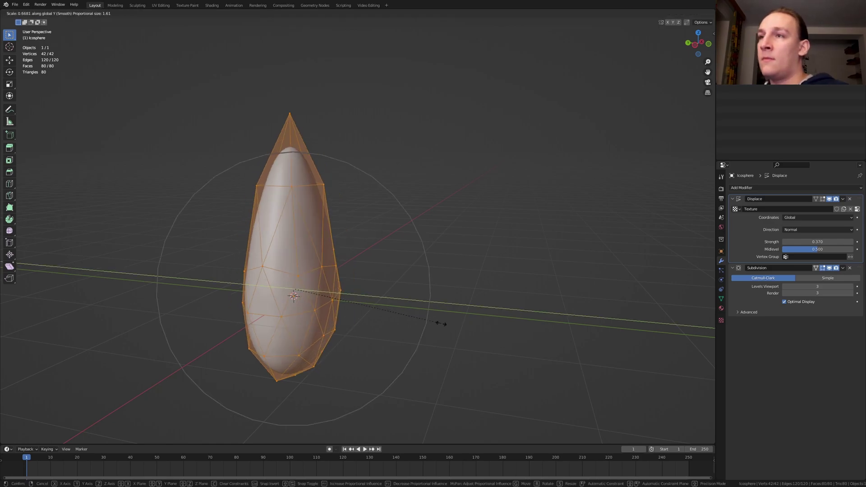
click(401, 325)
middle_drag(401, 324, 530, 323)
key(s)
key(x)
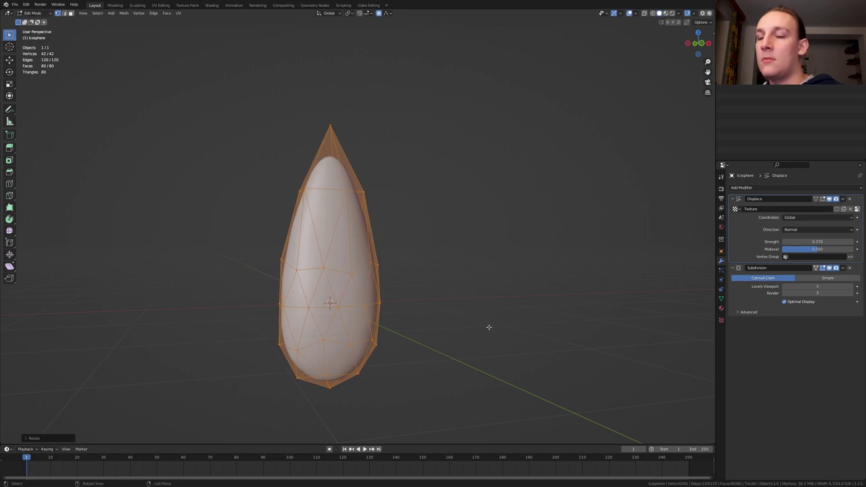
click(486, 327)
middle_drag(486, 326, 460, 325)
Step: Reshape the tip along X and shift the tip and bottom vertices vertically
drag(316, 102, 394, 141)
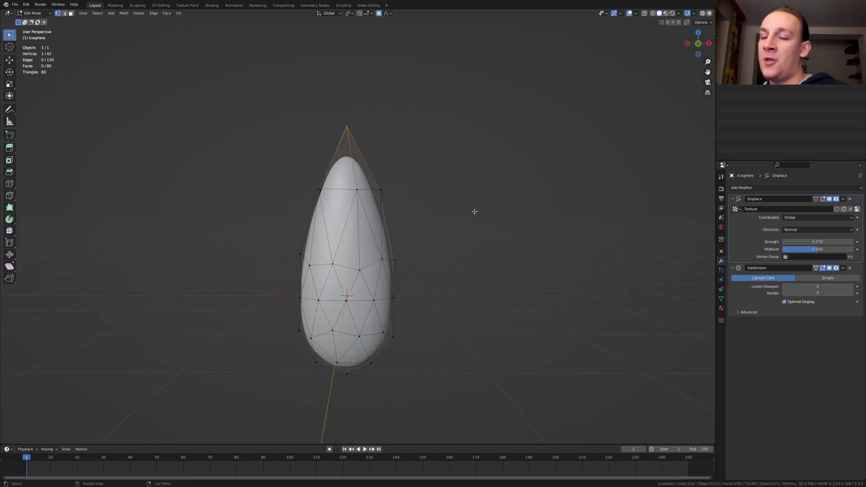
key(s)
key(x)
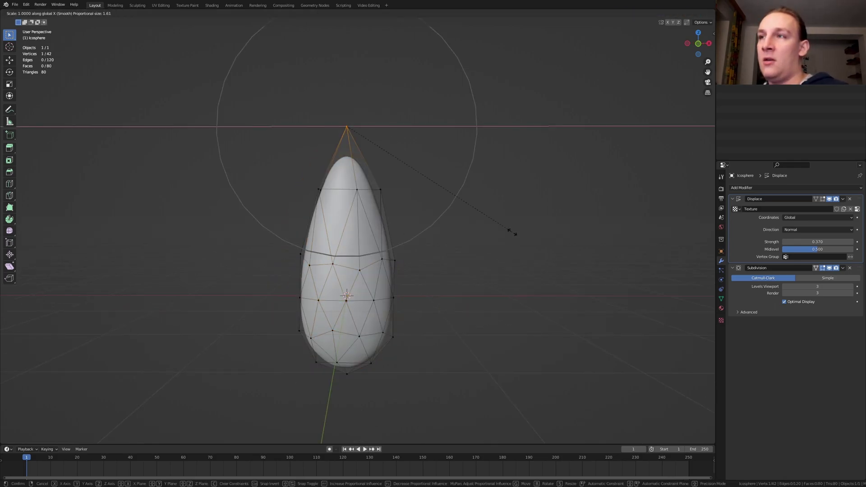
scroll(478, 218, down, 3)
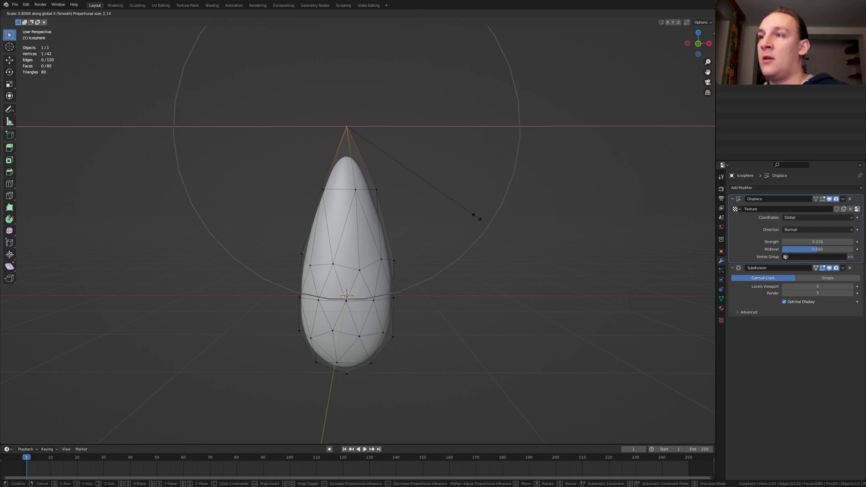
click(442, 202)
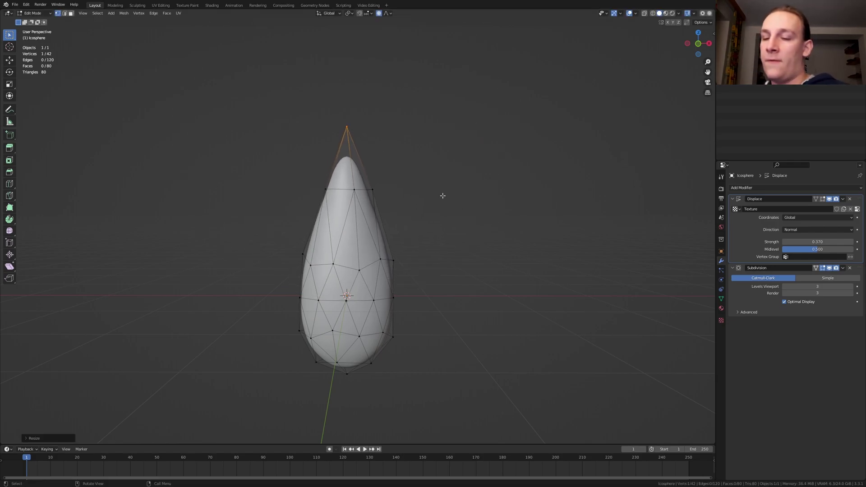
key(g)
key(z)
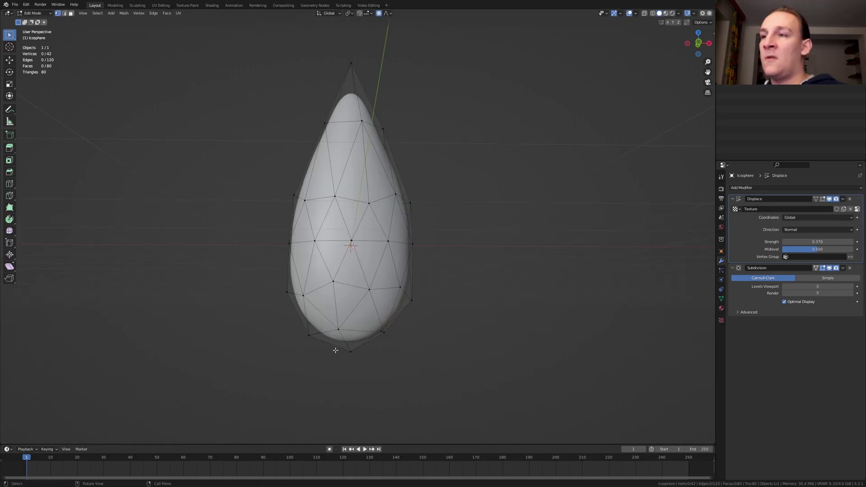
drag(339, 347, 372, 367)
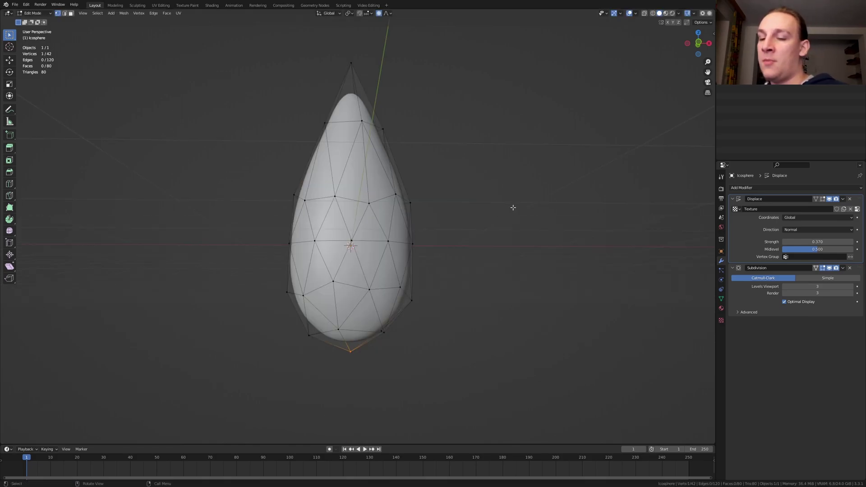
key(g)
key(z)
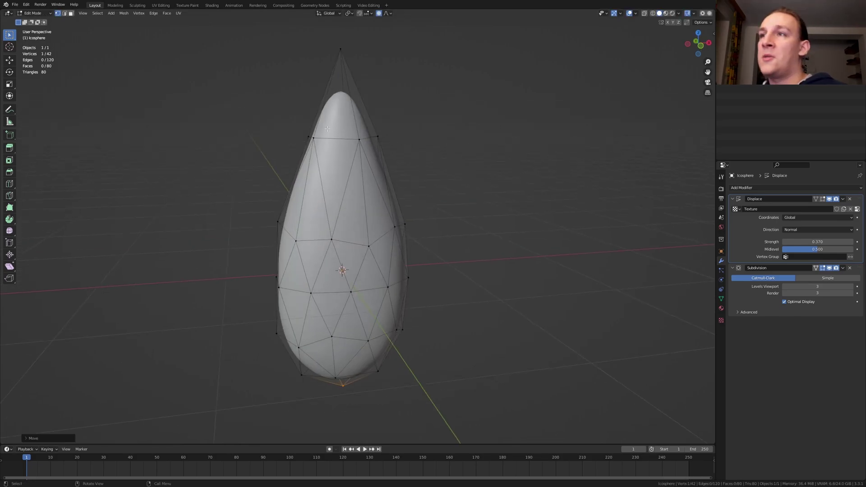
Step: Flatten the top ring of vertices along Y
drag(281, 115, 388, 156)
middle_drag(388, 156, 445, 137)
shift+drag(265, 123, 346, 152)
middle_drag(395, 86, 421, 238)
key(s)
key(y)
click(445, 137)
Step: Flatten the second and middle vertex rings along Y
drag(383, 208, 569, 267)
middle_drag(385, 241, 516, 243)
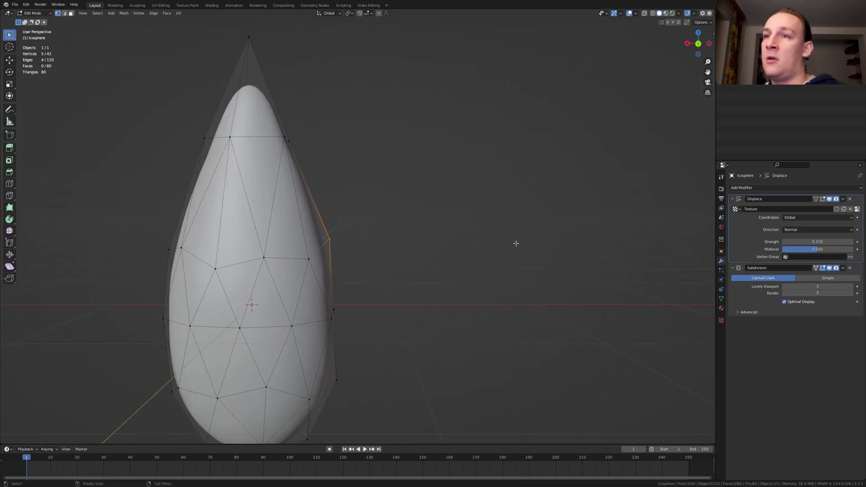
drag(129, 213, 364, 265)
middle_drag(365, 265, 470, 265)
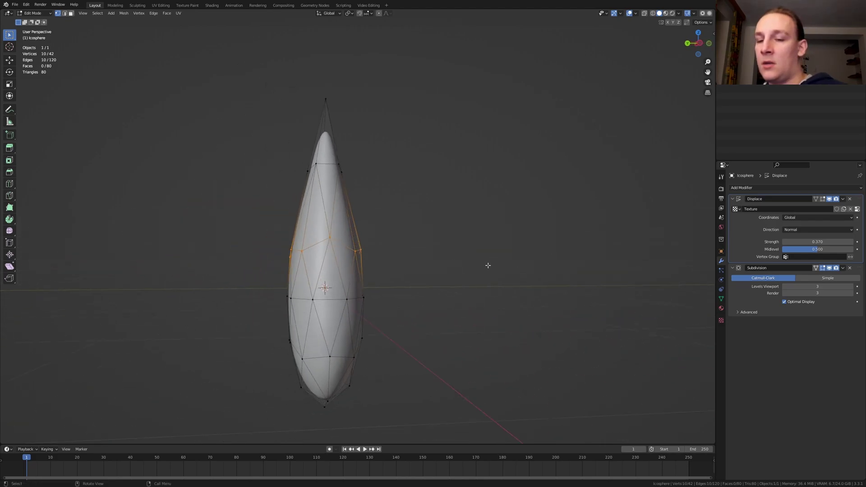
key(s)
key(y)
click(485, 266)
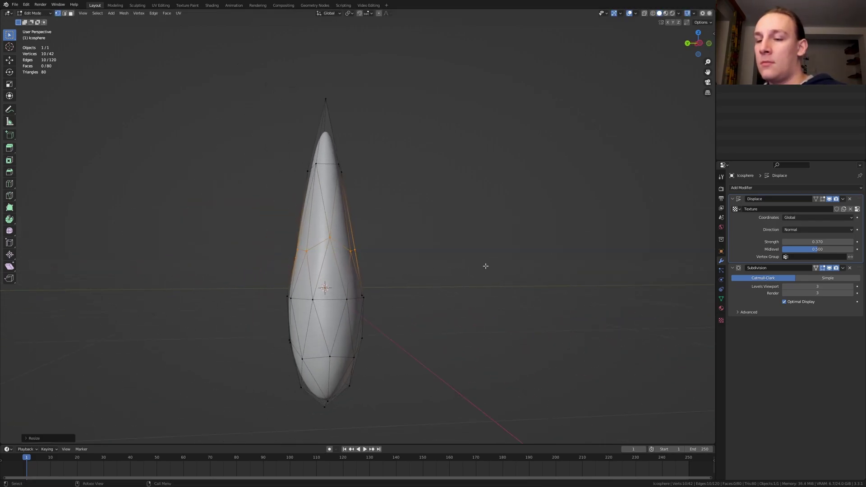
Step: Return the finished almond to Object Mode
key(Tab)
middle_drag(485, 267, 492, 259)
scroll(461, 242, down, 2)
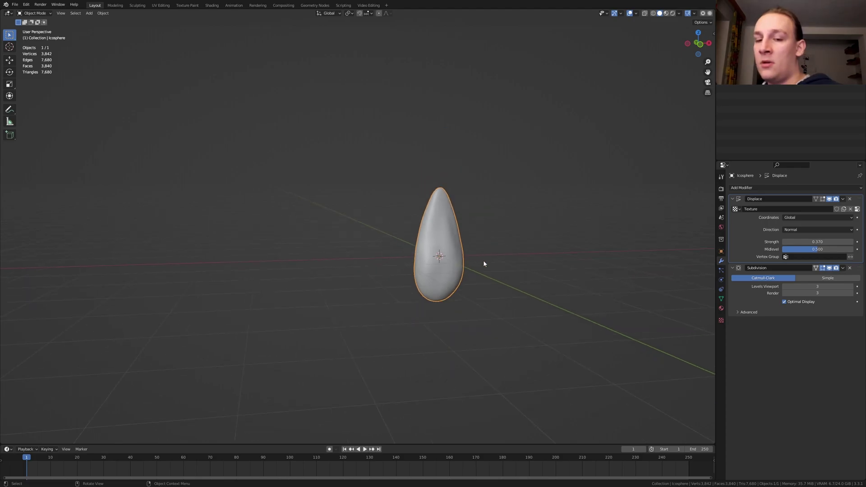
key(shift+a)
Step: Add a UV sphere and scale it up
mouse_move(487, 265)
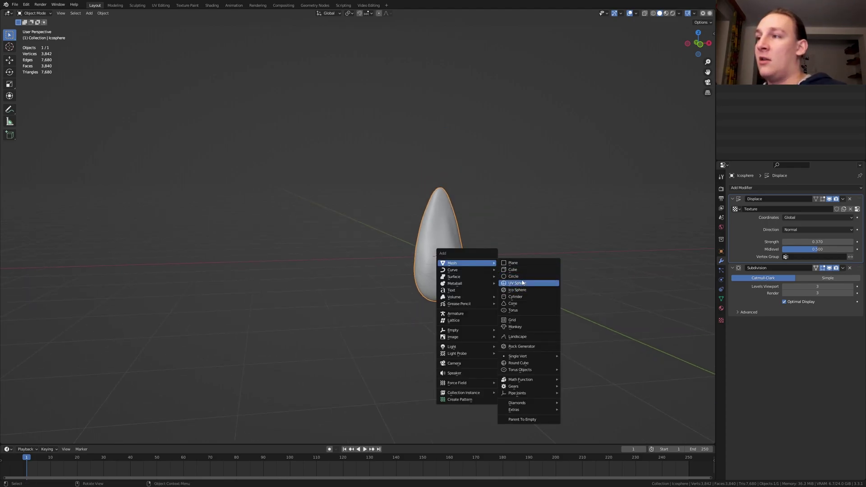
click(508, 283)
scroll(508, 281, down, 5)
key(s)
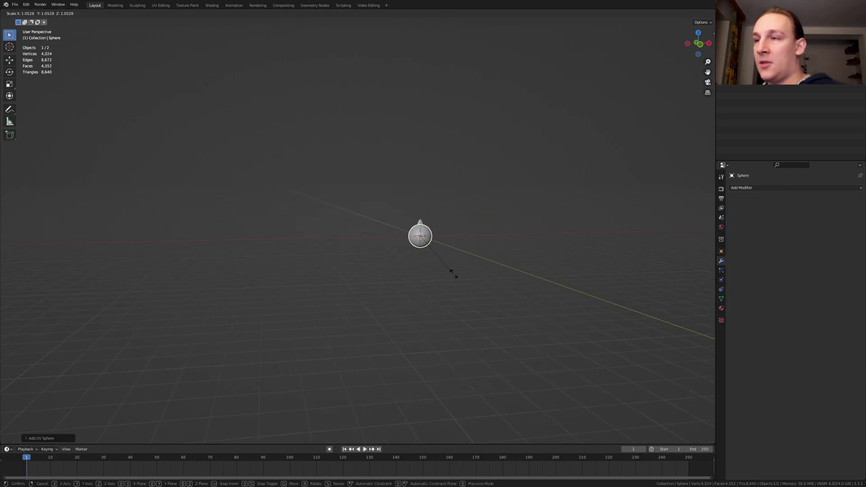
click(167, 307)
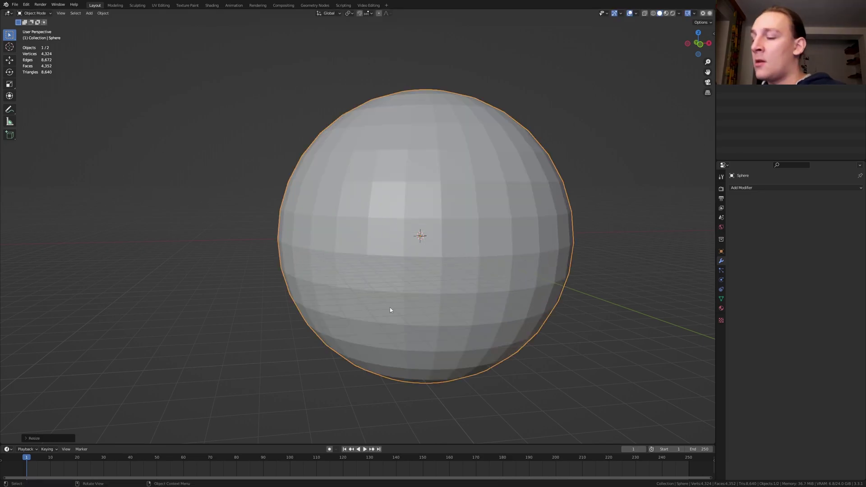
Step: Delete the top half of the sphere's vertices from a front wireframe view
key(KP_1)
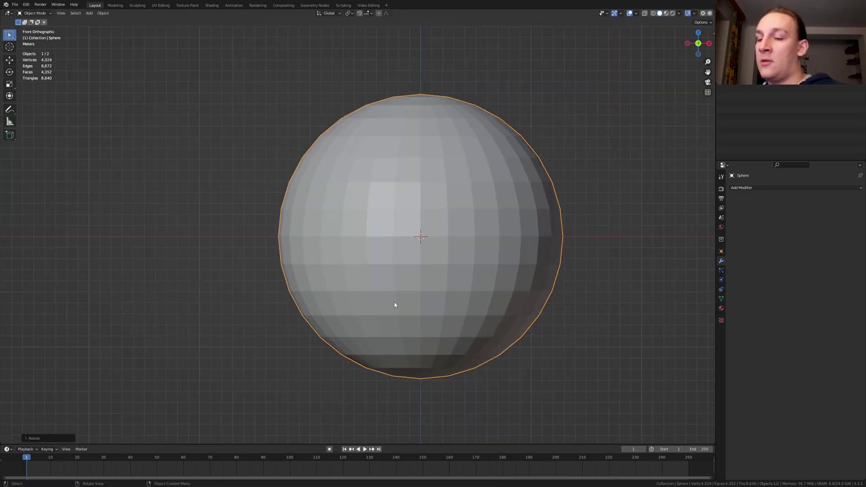
key(z)
click(342, 290)
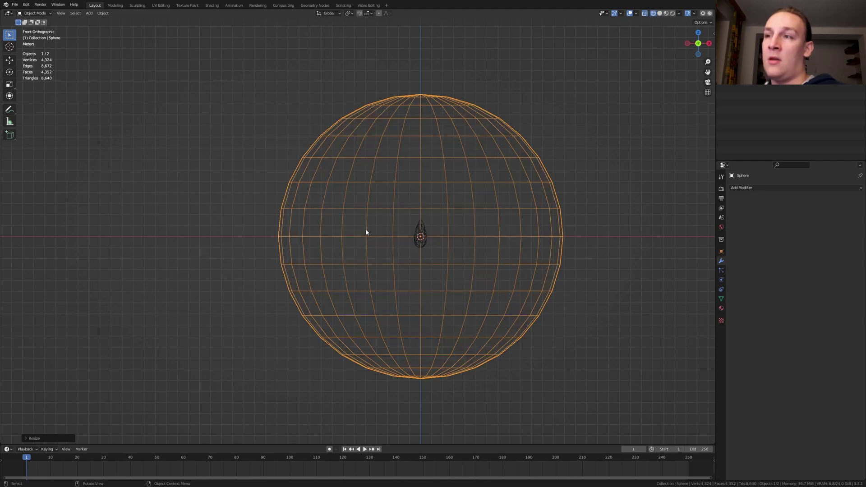
key(Tab)
key(alt+a)
drag(181, 52, 631, 215)
key(x)
click(632, 217)
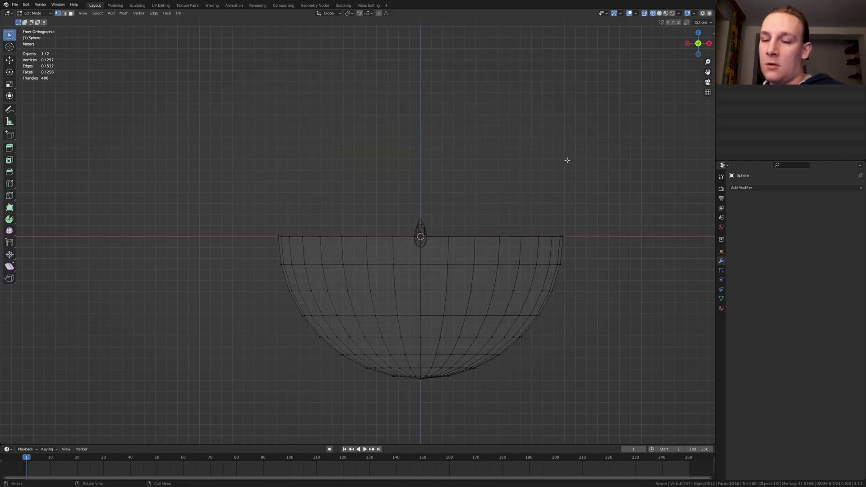
click(659, 14)
Step: Loop-cut near the bottom pole, extrude the loop down and widen it into a foot ring
middle_drag(459, 375, 431, 321)
key(ctrl+r)
click(430, 321)
click(431, 322)
key(e)
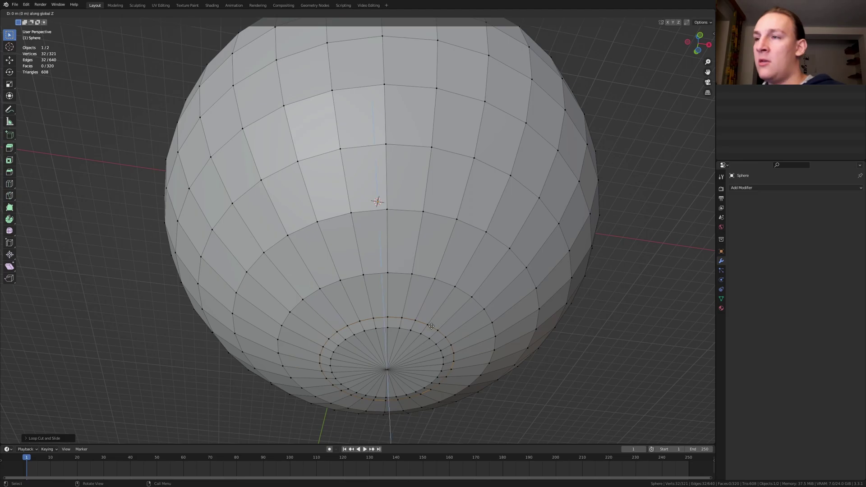
click(428, 338)
key(s)
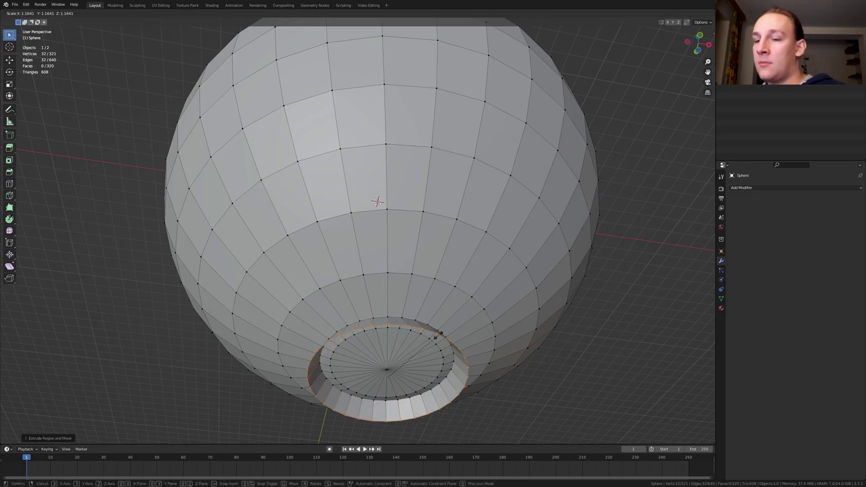
click(440, 330)
click(749, 187)
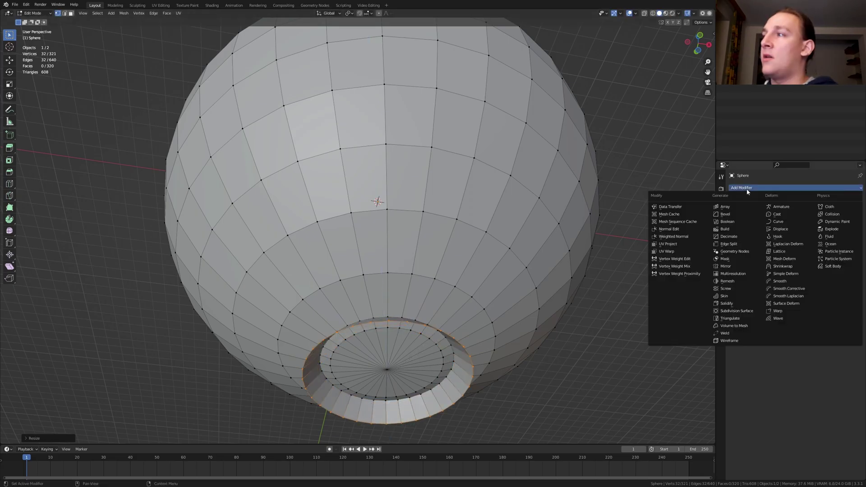
Step: Add a level-3 Subdivision modifier and a Solidify modifier above it with thickness -0.02
click(738, 311)
drag(824, 218, 824, 224)
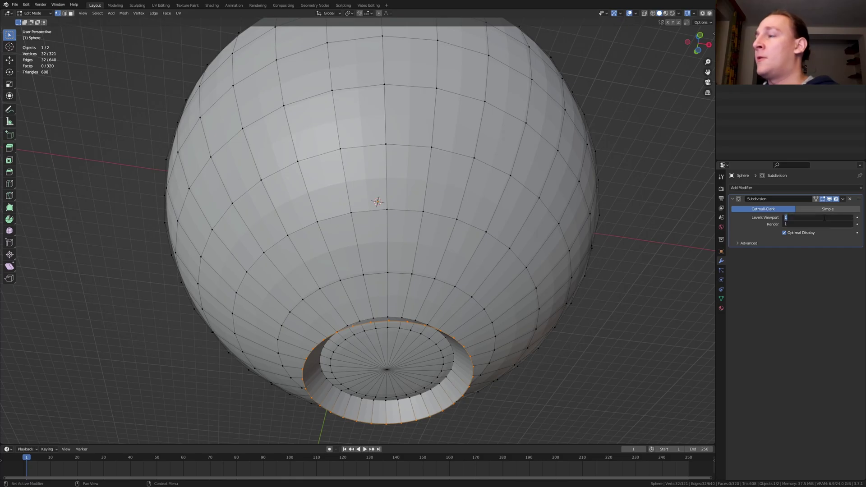
click(742, 188)
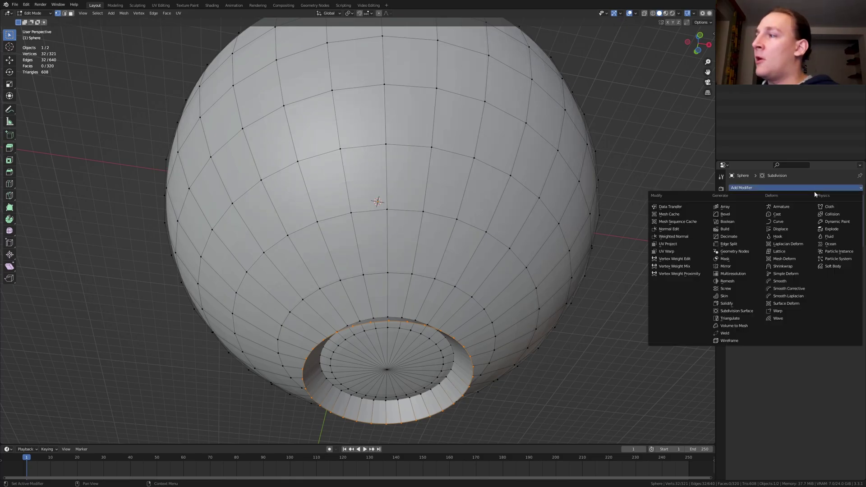
click(747, 306)
drag(858, 259, 847, 191)
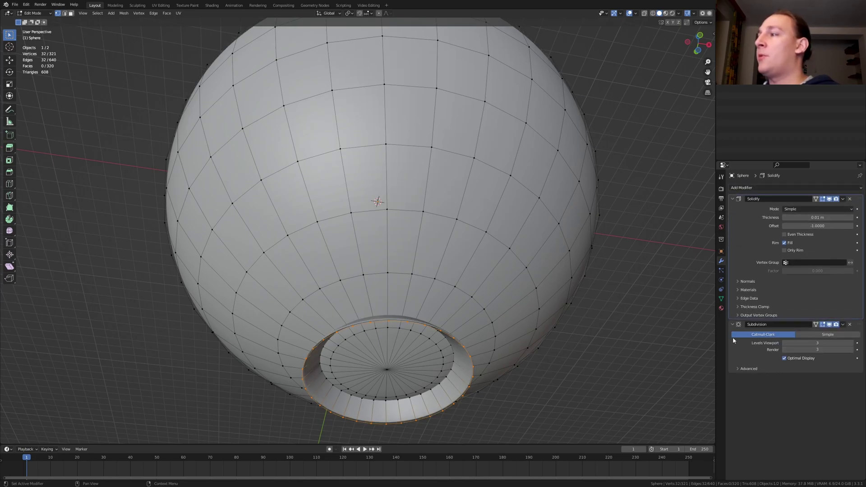
click(824, 217)
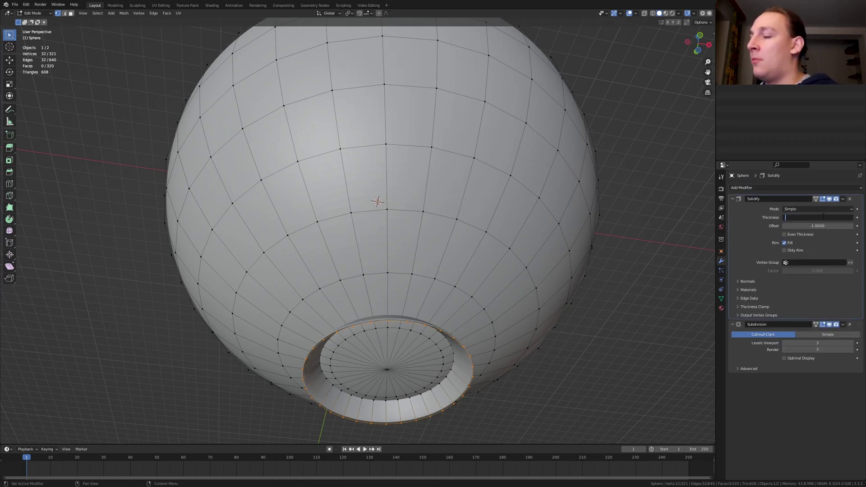
text(-0.02)
key(Return)
Step: Add support loop cuts on the bowl's foot ring and near its rim, then leave Edit Mode
middle_drag(402, 300, 410, 364)
scroll(410, 364, up, 3)
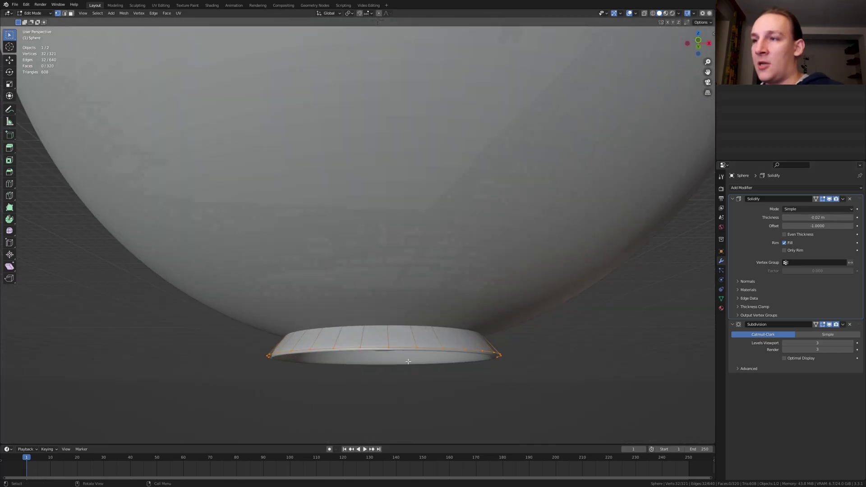
key(ctrl+r)
click(398, 327)
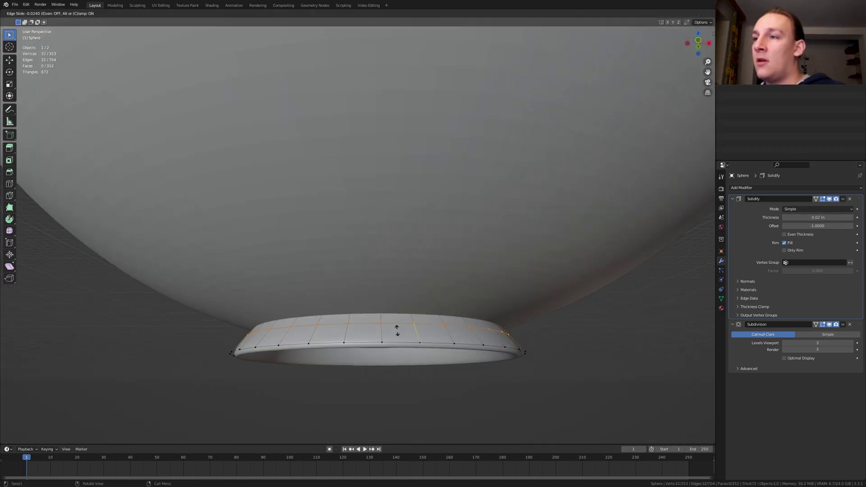
click(400, 333)
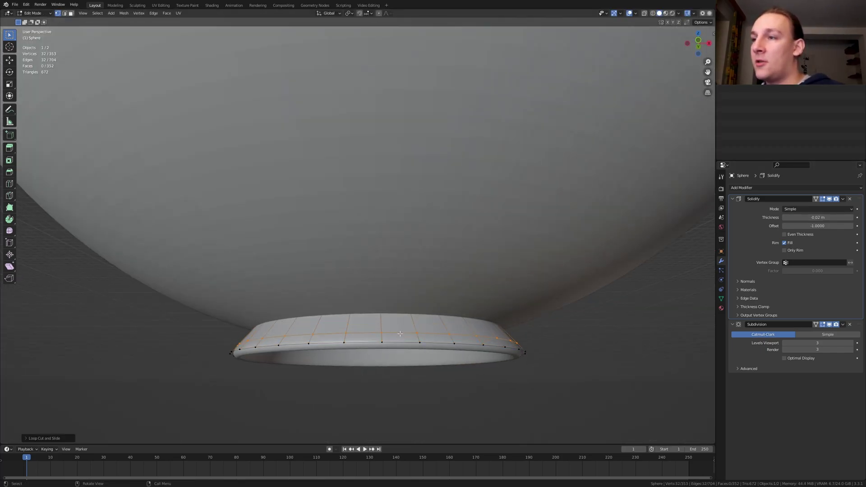
scroll(397, 201, down, 6)
scroll(397, 201, up, 2)
scroll(384, 183, up, 2)
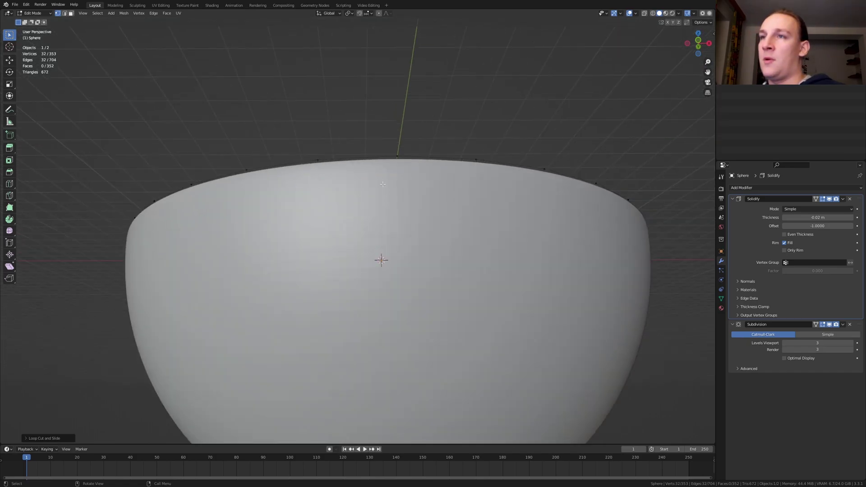
key(ctrl+r)
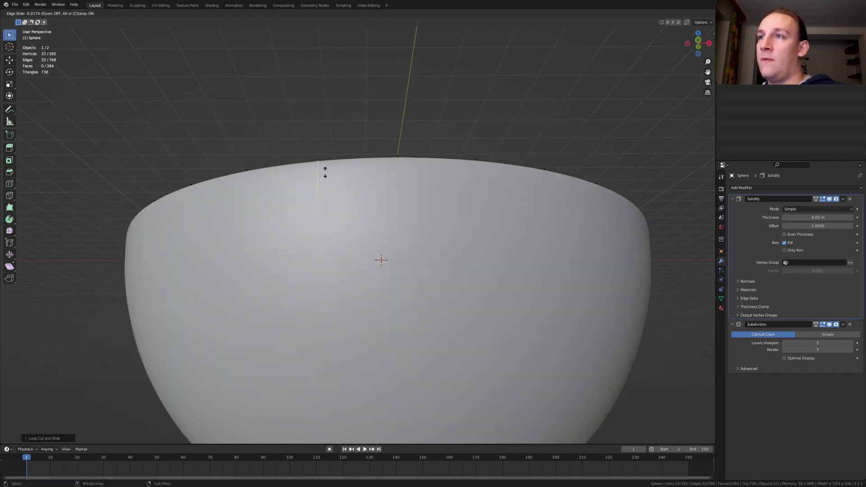
key(Tab)
right_click(406, 213)
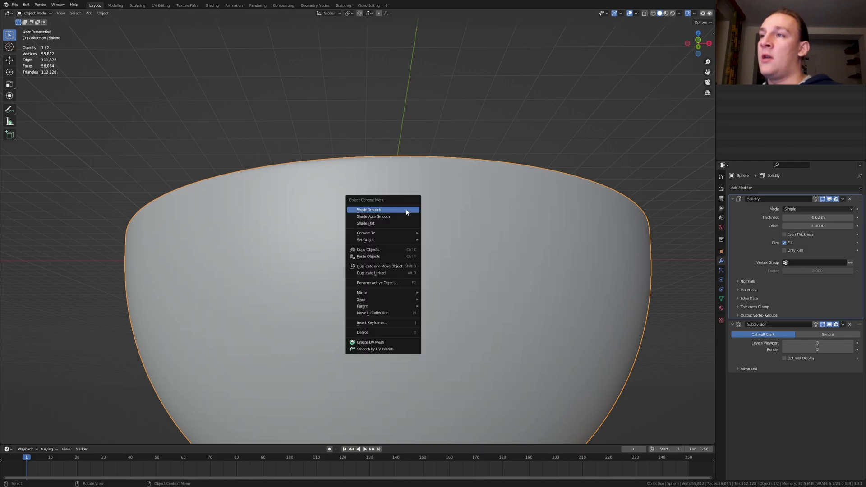
Step: Shade the bowl smooth
click(406, 210)
scroll(408, 201, down, 3)
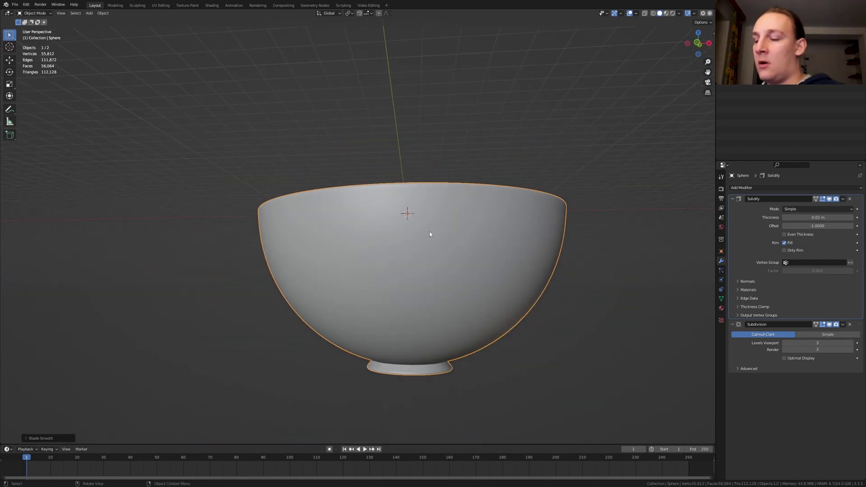
key(KP_1)
scroll(543, 298, down, 4)
scroll(497, 267, up, 2)
Step: Add a ground plane below the bowl and scale it by 100
key(shift+a)
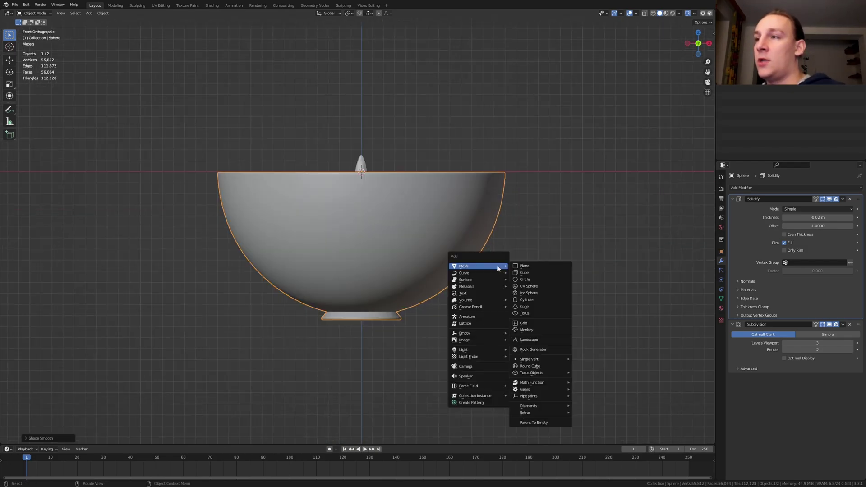
click(521, 266)
key(g)
key(z)
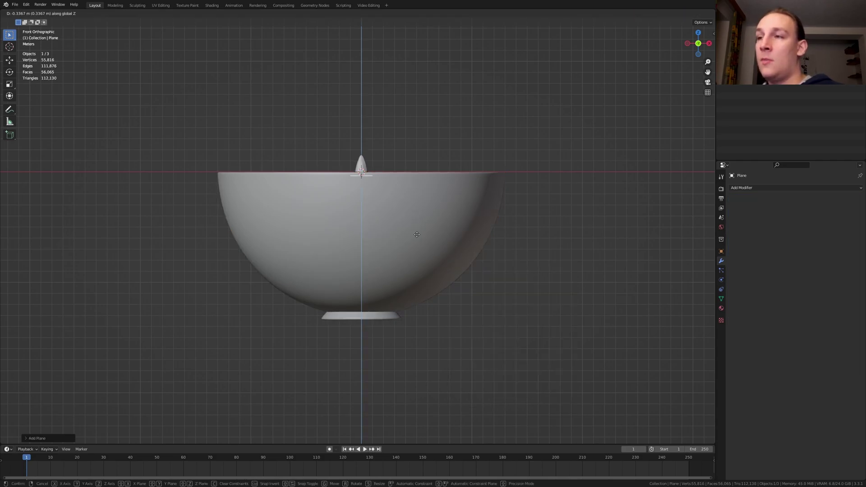
click(410, 366)
text(s100)
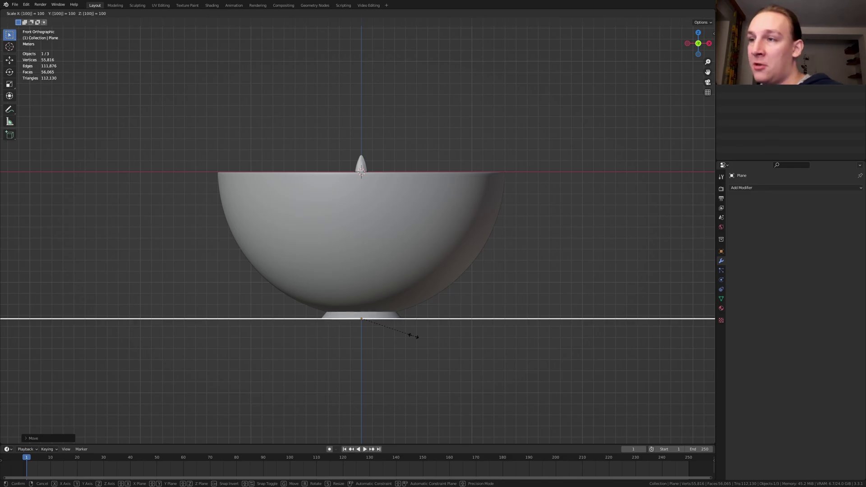
key(Return)
Step: Save the file as Almonds_Final.blend
middle_drag(584, 291, 589, 310)
key(ctrl+s)
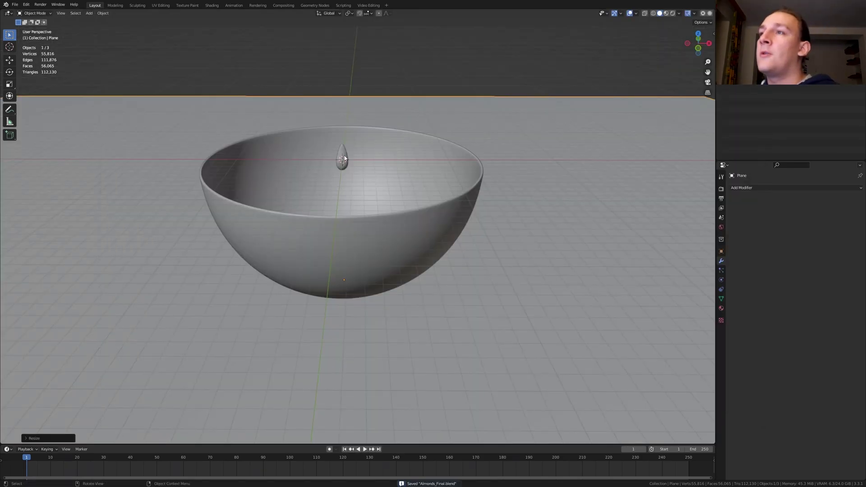
click(345, 158)
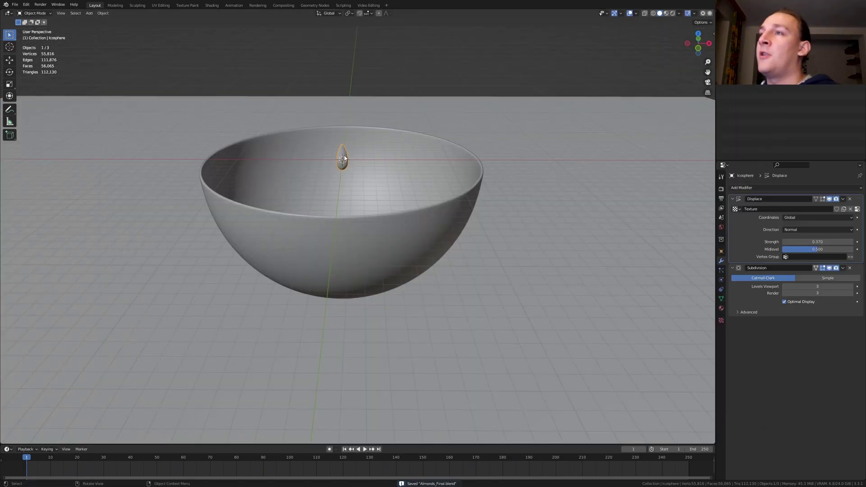
Step: Give the almond an active rigid body and the bowl a passive, Mesh-shaped rigid body
click(722, 280)
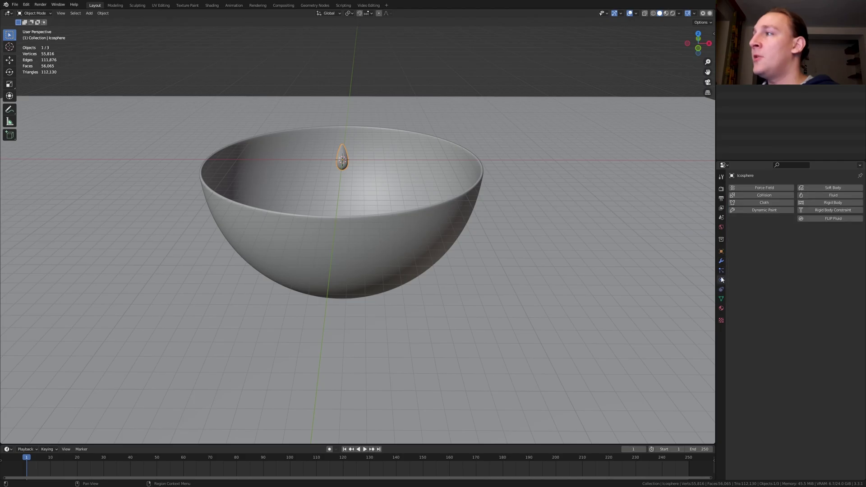
click(825, 202)
click(414, 245)
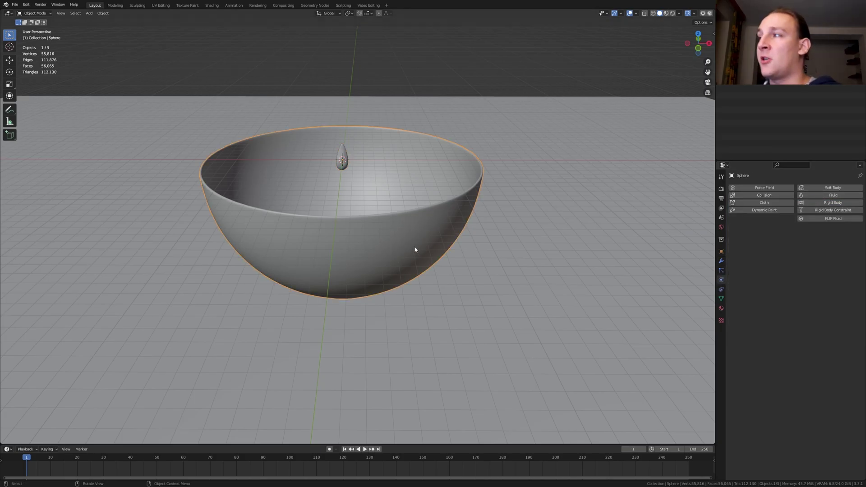
click(833, 203)
click(815, 240)
click(810, 253)
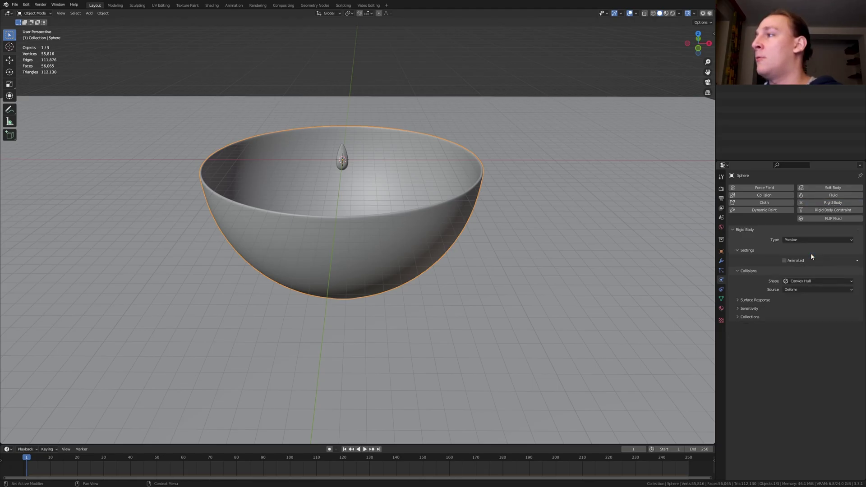
click(791, 282)
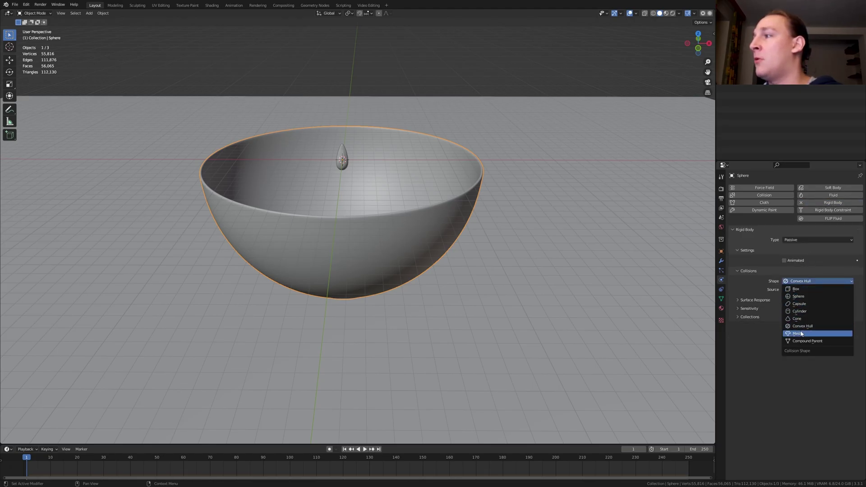
click(794, 334)
scroll(352, 174, up, 2)
click(355, 180)
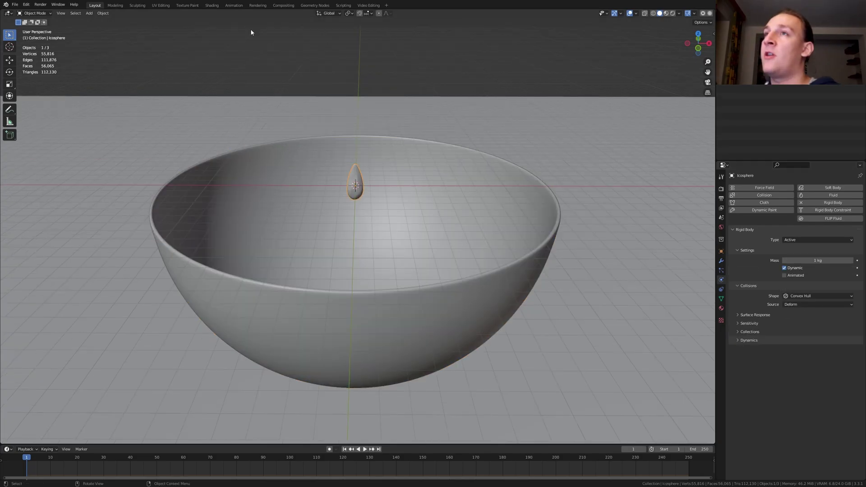
Step: Show a rendered preview in the Shading workspace and light the world with a Sky Texture
click(212, 5)
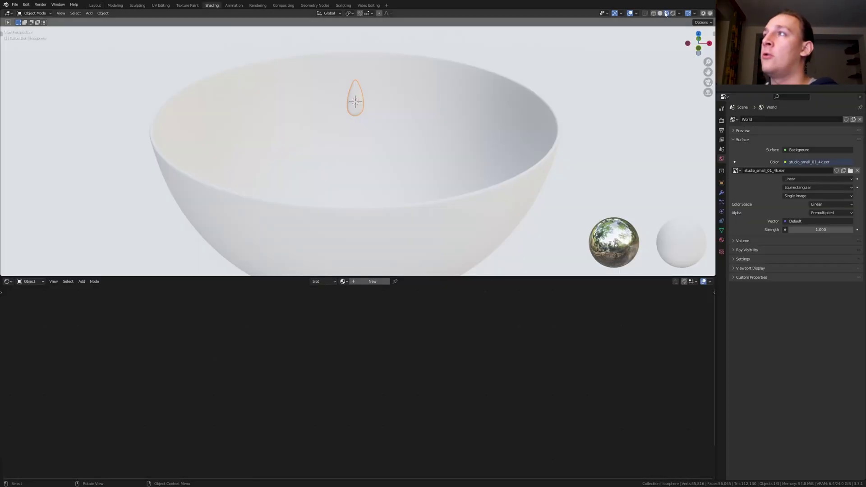
click(674, 13)
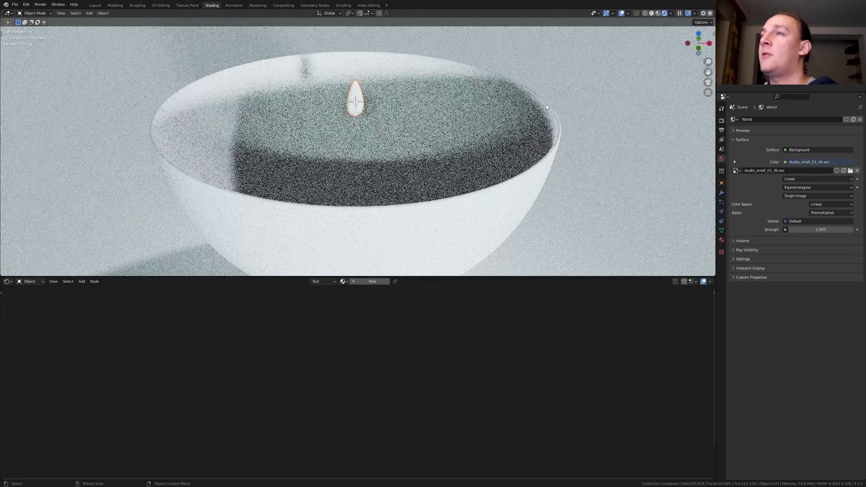
click(806, 162)
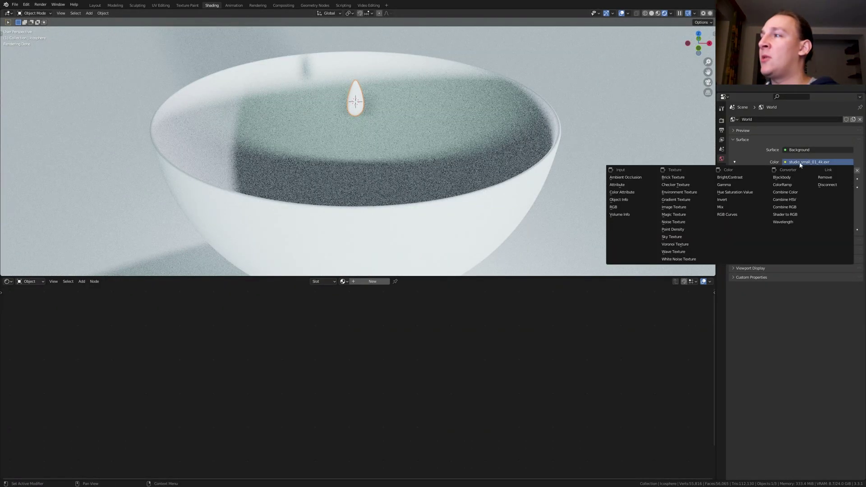
click(689, 237)
Step: Set the sky's sun elevation to 37.5° and sun rotation to 45°
click(811, 204)
text(37.5)
key(Return)
click(817, 209)
text(45)
key(Return)
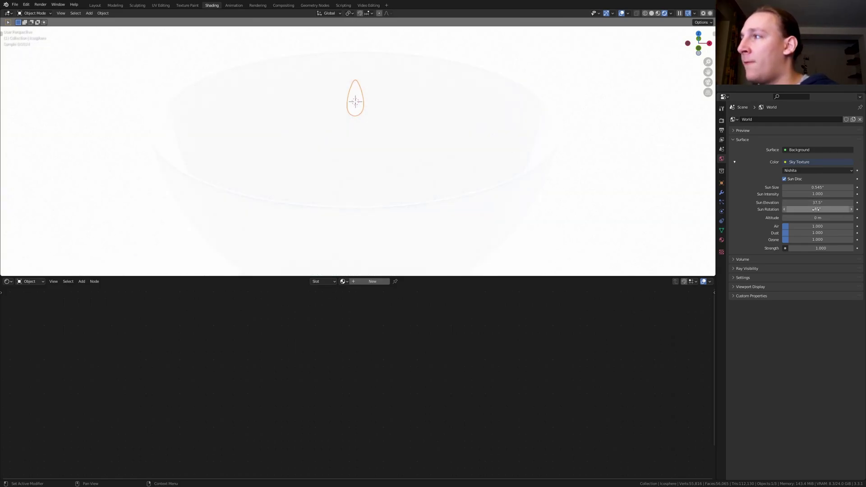
Step: Set the sky's air density to 6, dust to 3 and strength to 0.5
click(805, 226)
text(6)
key(Return)
click(803, 233)
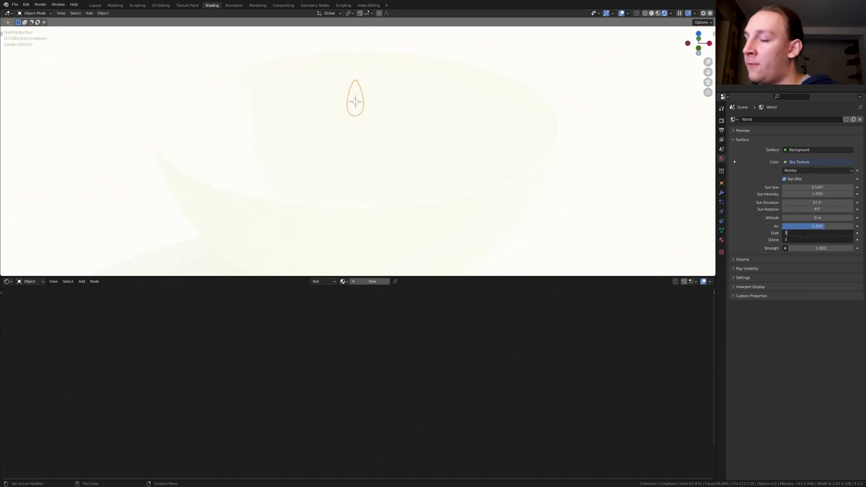
text(3)
key(Escape)
click(819, 249)
text(.5)
key(Return)
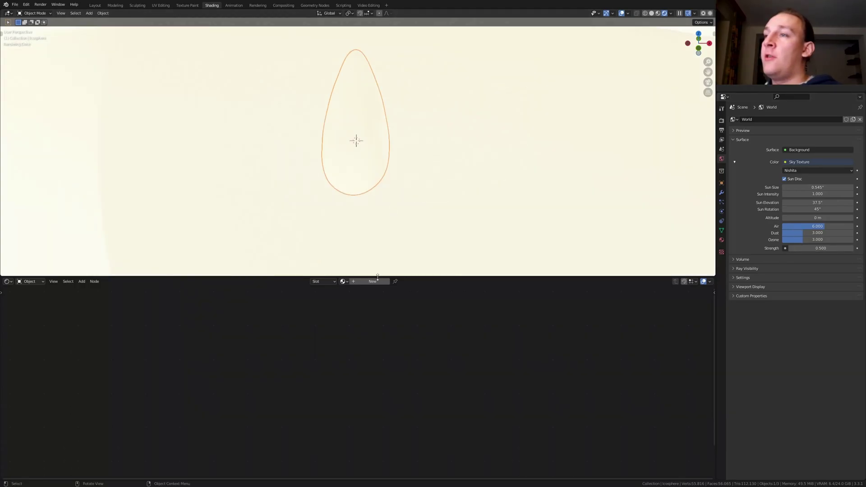
Step: Create a new almond material and connect a Musgrave Texture's Height to Base Color
click(377, 281)
key(shift+a)
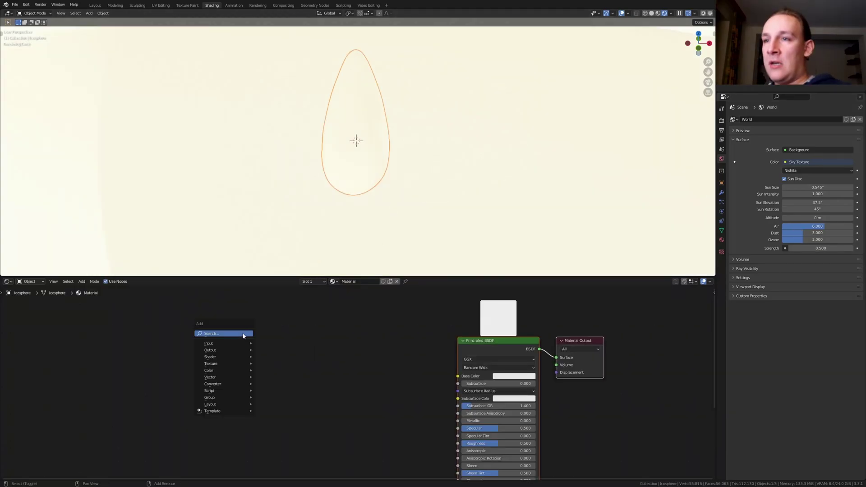
click(212, 335)
text(mi)
click(257, 346)
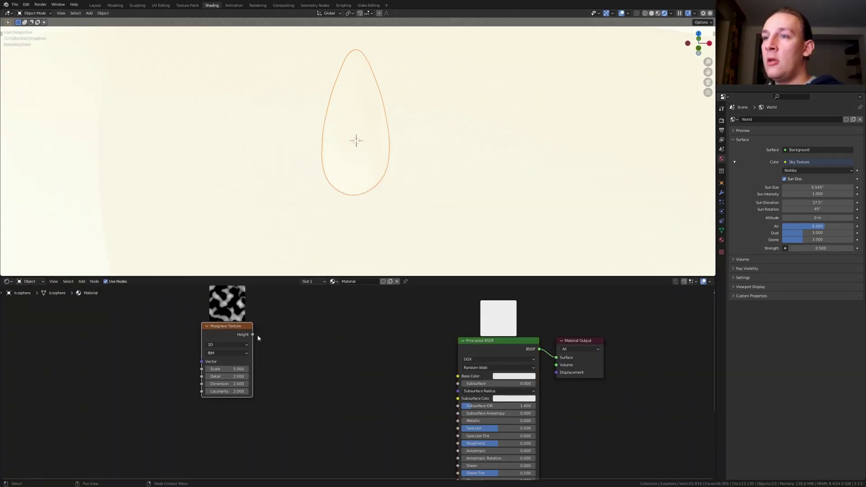
drag(252, 336, 458, 376)
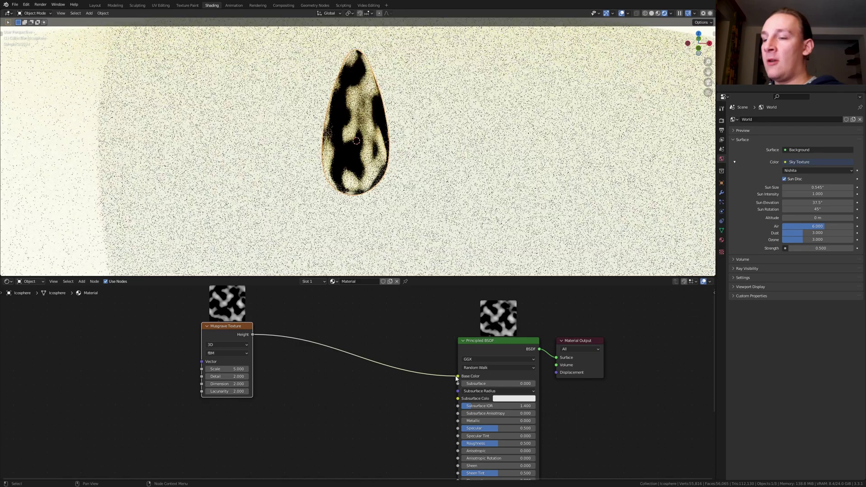
Step: Give the Musgrave Texture scale 10 and detail 15
double_click(227, 369)
text(10)
key(Return)
drag(225, 376, 252, 376)
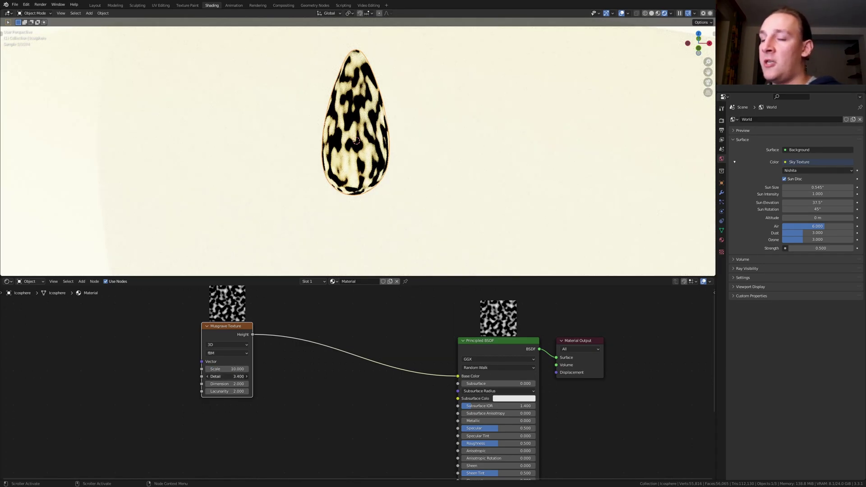
click(336, 367)
Step: Insert a Mix node on the Base Color link
middle_drag(328, 357, 341, 357)
key(shift+a)
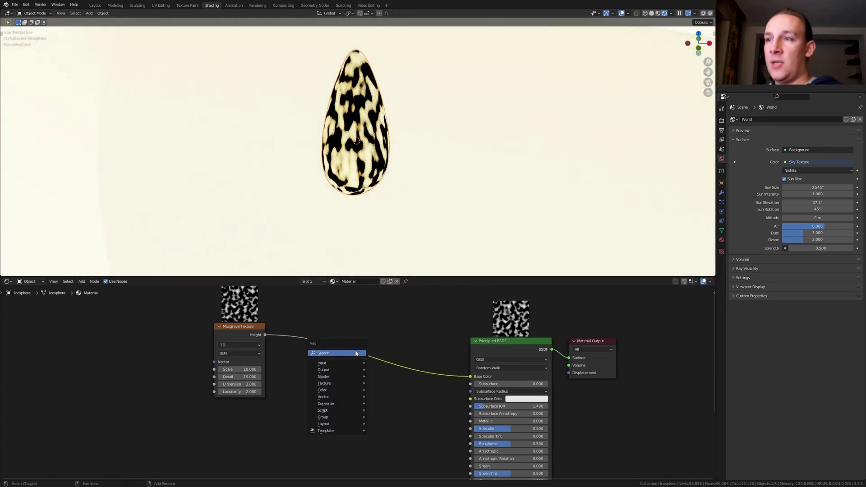
click(357, 353)
text(mi)
click(369, 362)
click(343, 348)
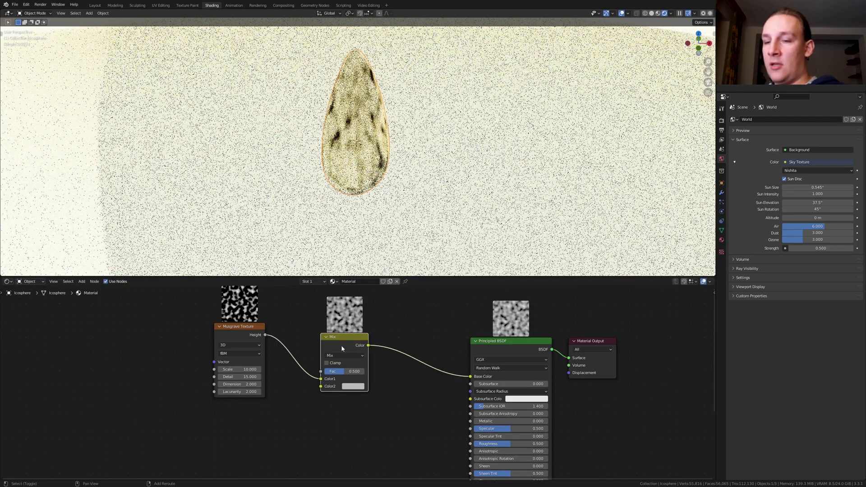
Step: Duplicate the Mix node into the upper Mix's Color2 and drive its Fac with Musgrave Height
key(shift+d)
click(247, 455)
middle_drag(249, 454, 245, 422)
drag(268, 422, 315, 354)
drag(260, 304, 316, 340)
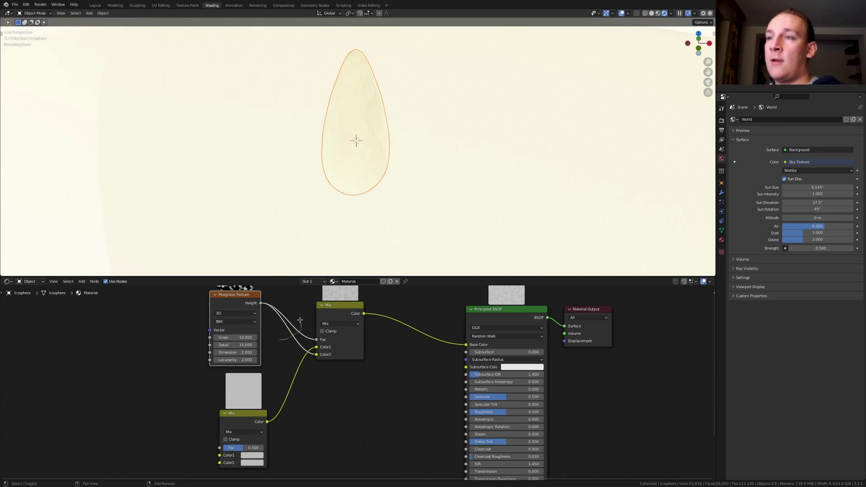
shift+right_drag(300, 320, 299, 319)
key(shift+a)
Step: Add a ColorRamp after the Musgrave with white stop at 0.127, and set the lower Mix factor to 0.15
click(290, 305)
text(col)
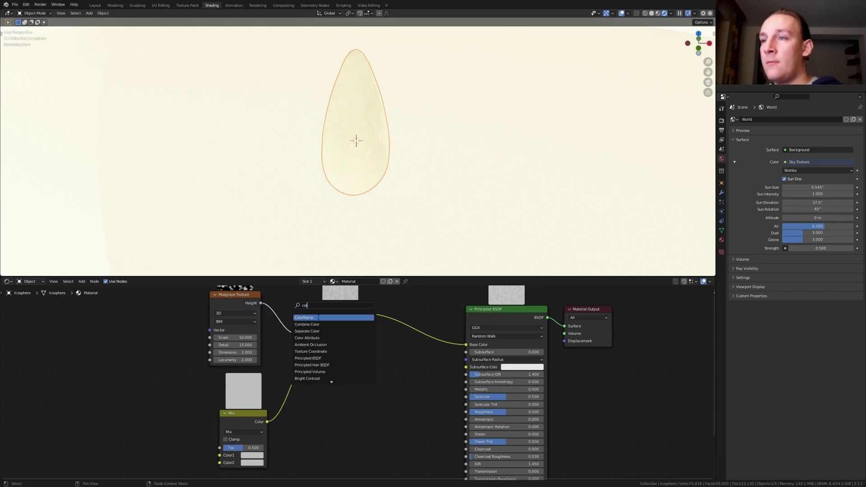
click(319, 318)
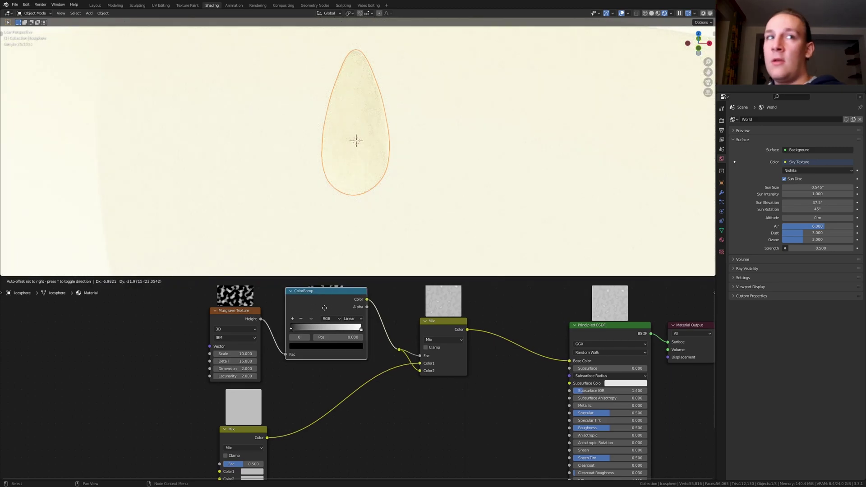
click(325, 313)
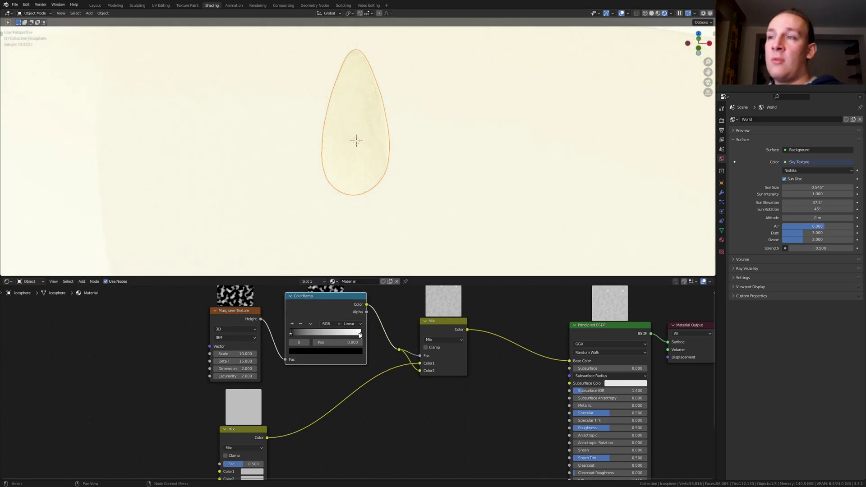
drag(361, 335, 300, 336)
middle_drag(238, 453, 311, 423)
scroll(310, 423, up, 2)
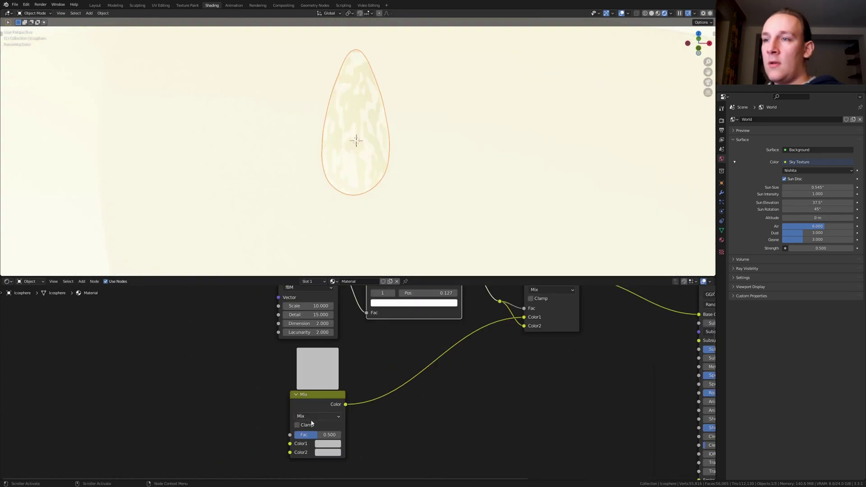
click(329, 436)
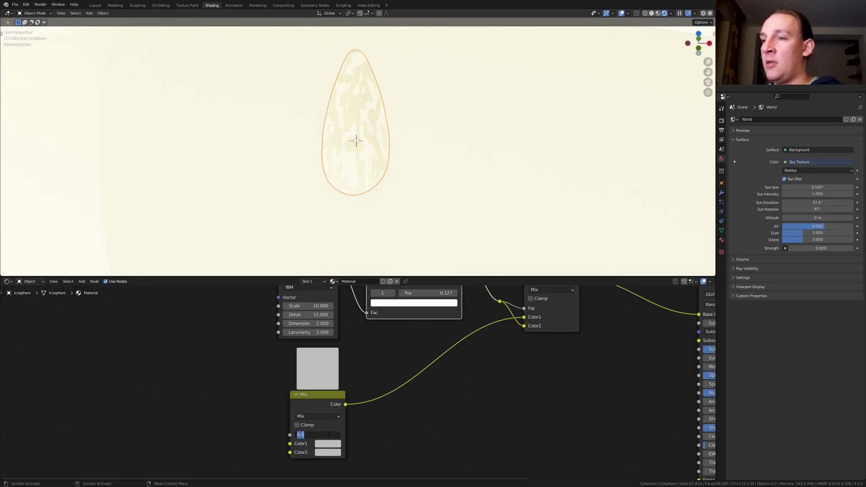
text(.15)
key(Return)
Step: Insert a second ColorRamp on the Base Color link
key(Home)
key(shift+a)
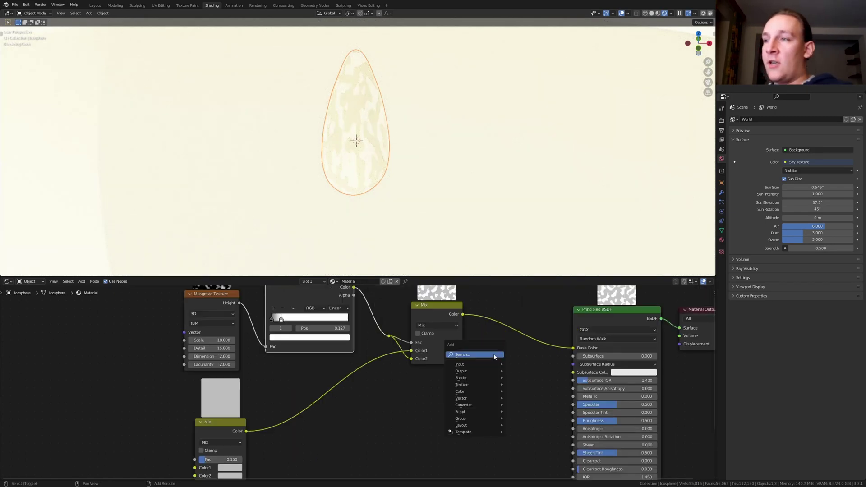
text(c)
click(507, 374)
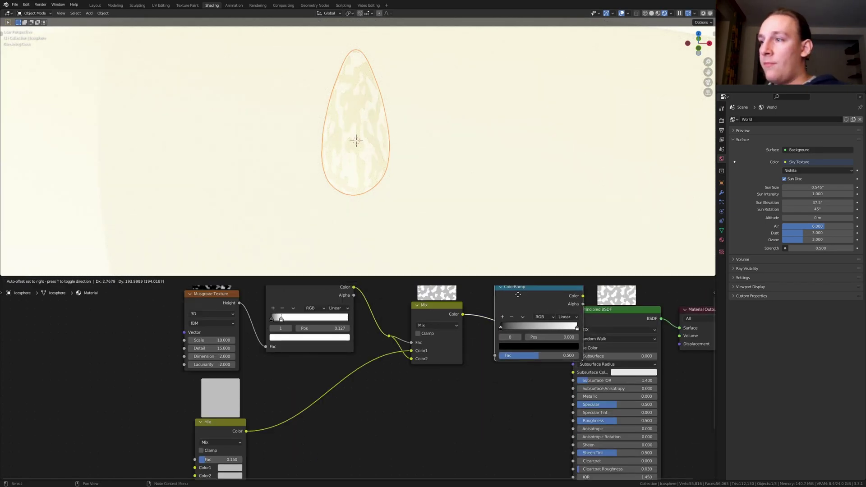
click(506, 304)
scroll(525, 351, up, 2)
Step: Colour the ramp stops dark brown 512821 and 5B2D25
click(526, 352)
click(535, 306)
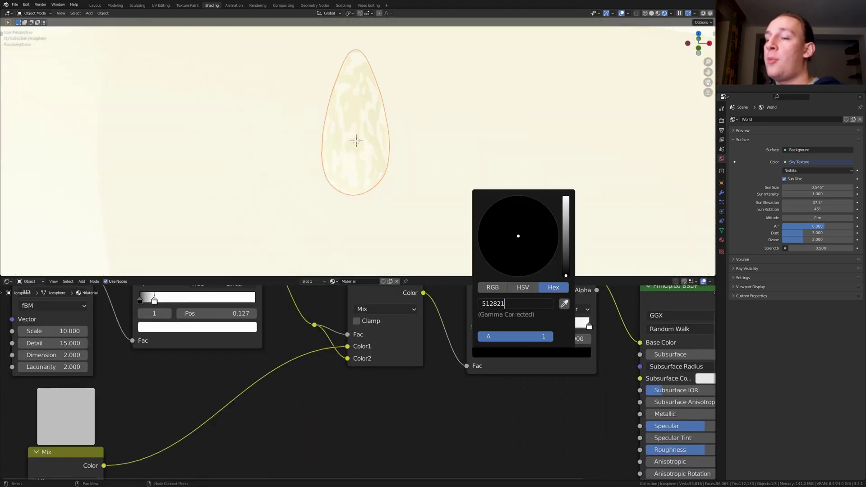
text(512821)
key(Return)
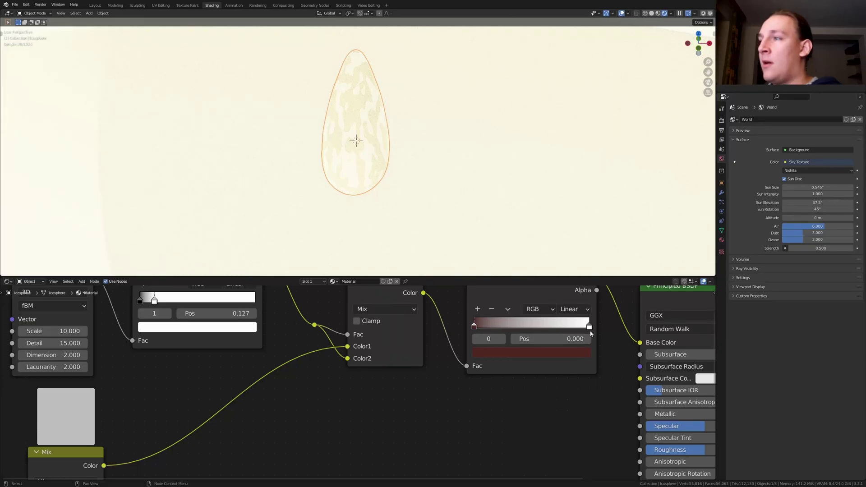
click(589, 326)
click(577, 352)
click(534, 305)
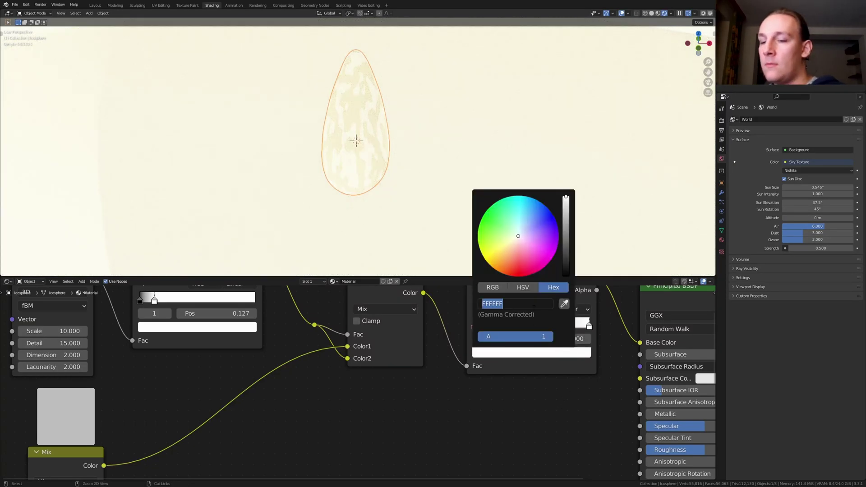
key(Return)
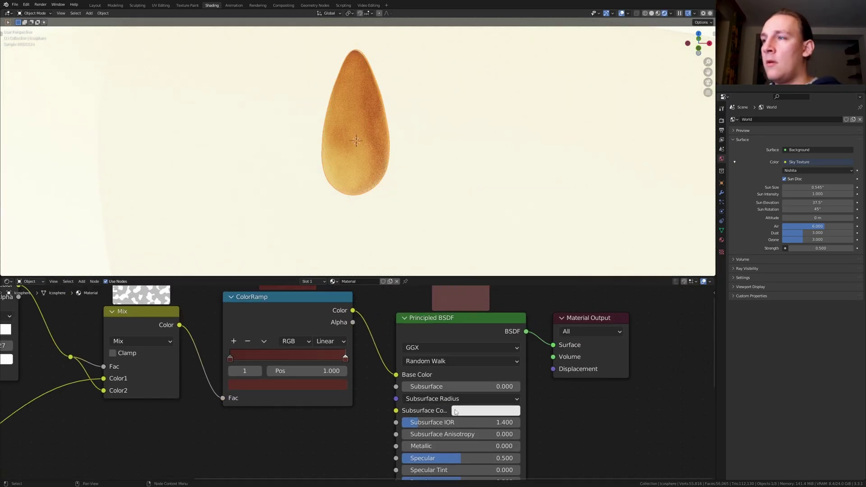
Step: Set the almond material's Subsurface to 0.03
scroll(458, 392, down, 2)
scroll(458, 393, up, 2)
click(445, 389)
text(.03)
key(Return)
middle_drag(452, 384, 484, 368)
key(shift+a)
Step: Add a Math Add node and connect it to Roughness
text(m)
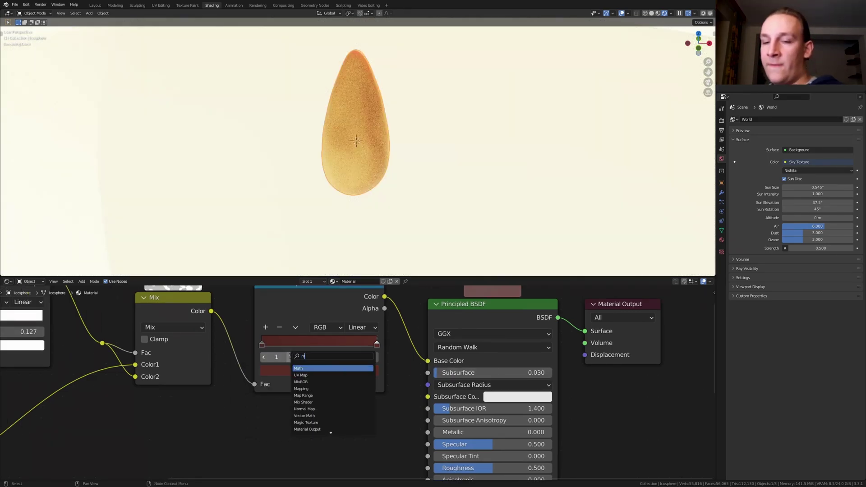
key(Return)
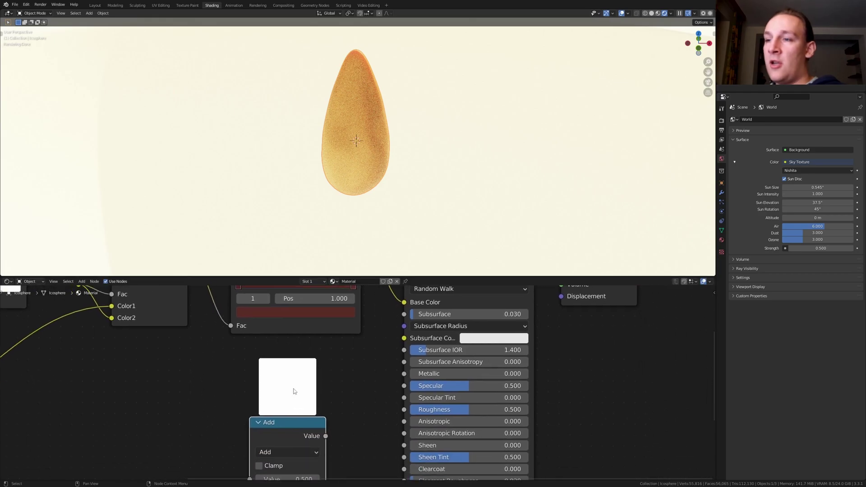
scroll(302, 401, down, 2)
drag(314, 420, 367, 402)
middle_drag(288, 365, 329, 360)
click(246, 333)
Step: Feed a duplicated Mix node into the Add node and set its second value to 1.55
key(shift+d)
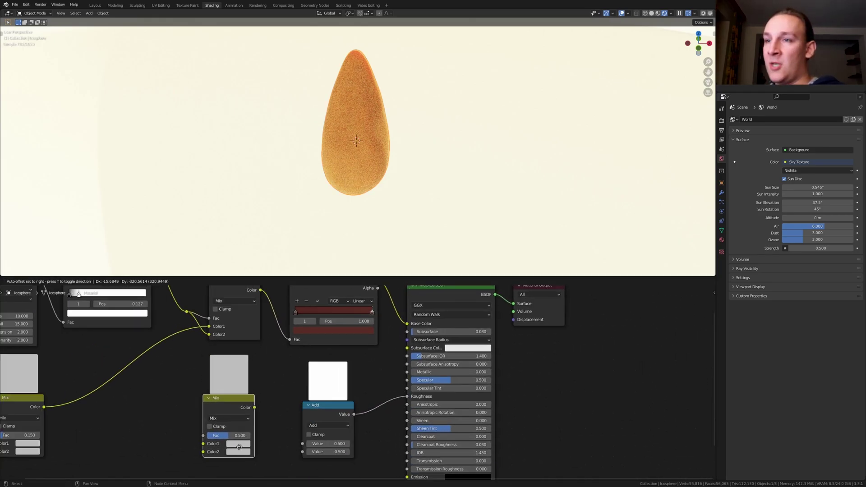
click(240, 451)
middle_drag(46, 407, 77, 404)
drag(75, 404, 235, 449)
drag(286, 405, 334, 441)
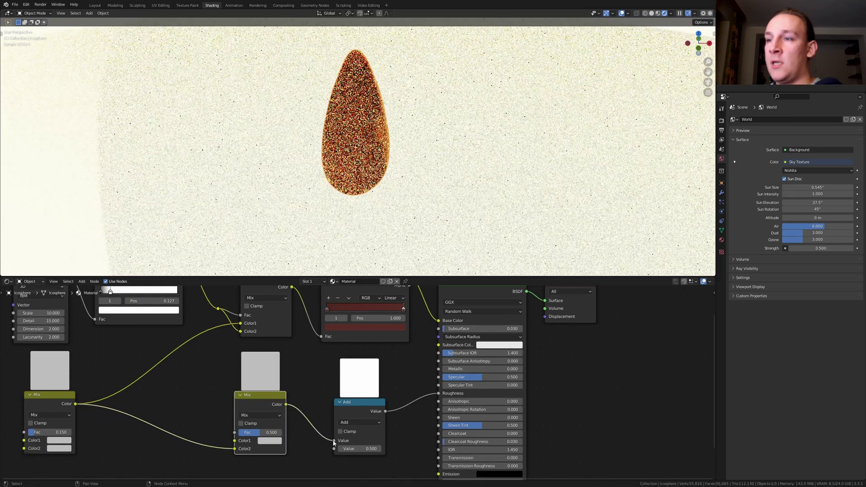
click(364, 448)
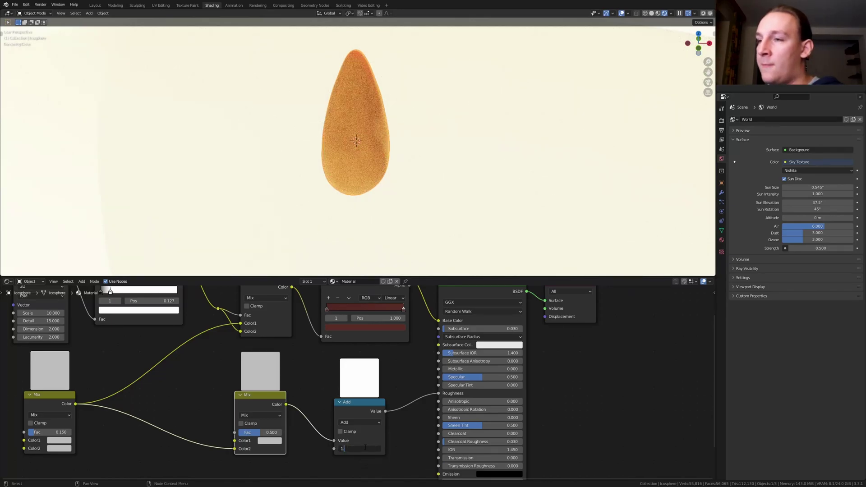
key(Return)
Step: Move the Musgrave and ColorRamp far left and connect the ColorRamp into the Mix's Color2
drag(201, 358, 282, 317)
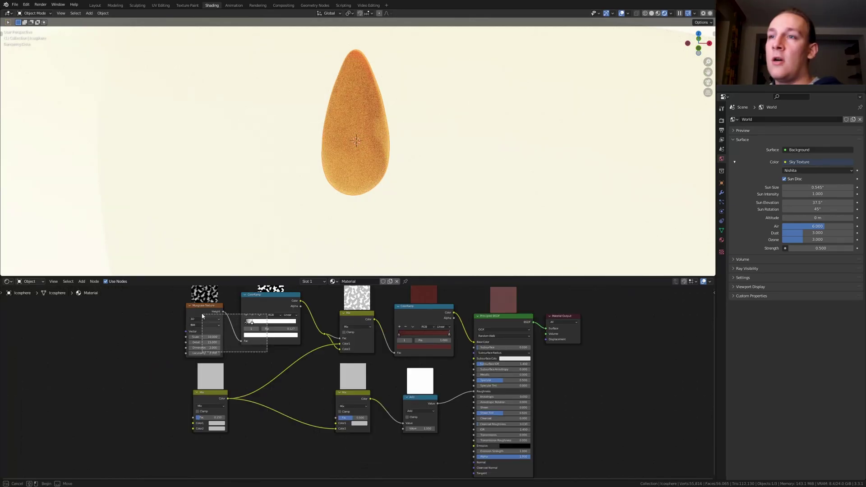
key(g)
click(151, 316)
drag(170, 301, 180, 312)
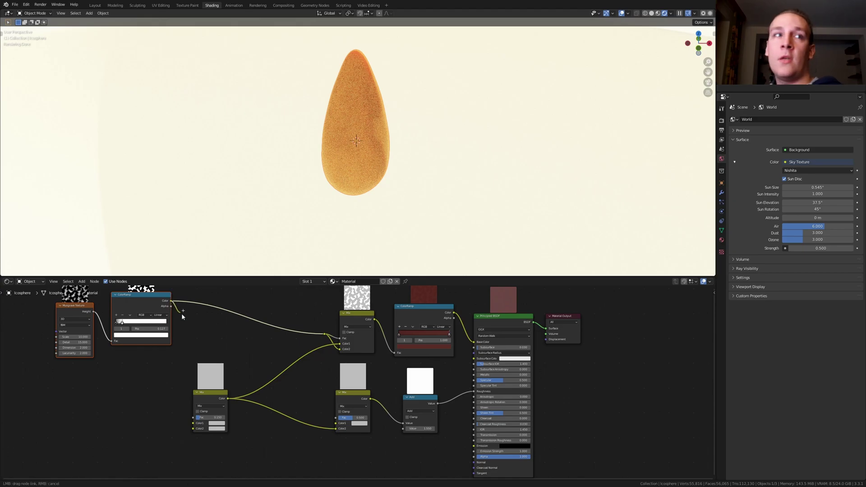
drag(183, 396, 193, 428)
Step: Duplicate the Musgrave Texture below and connect the copy's Height to the Mix Color1
drag(212, 400, 268, 395)
click(74, 311)
key(shift+d)
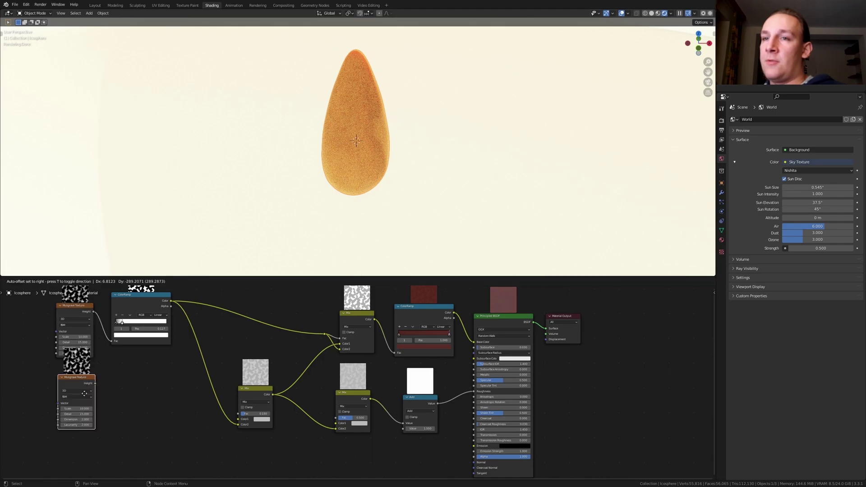
click(90, 408)
drag(92, 404, 105, 403)
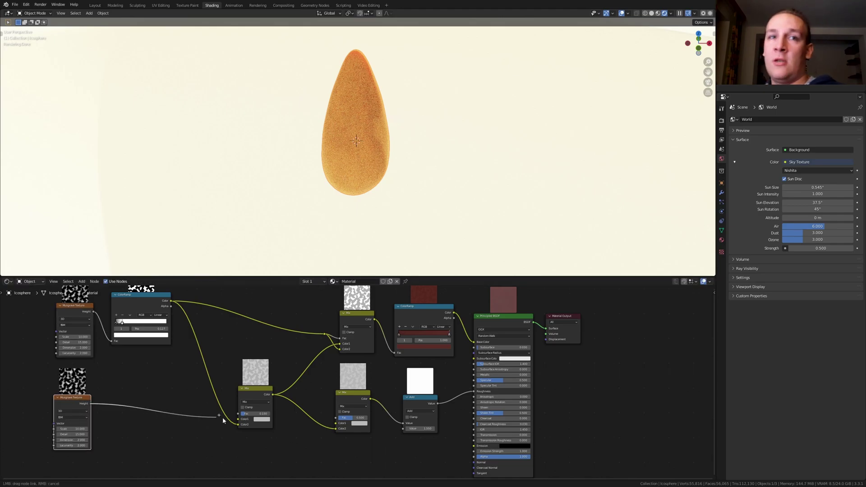
drag(217, 419, 238, 419)
middle_drag(69, 407, 226, 407)
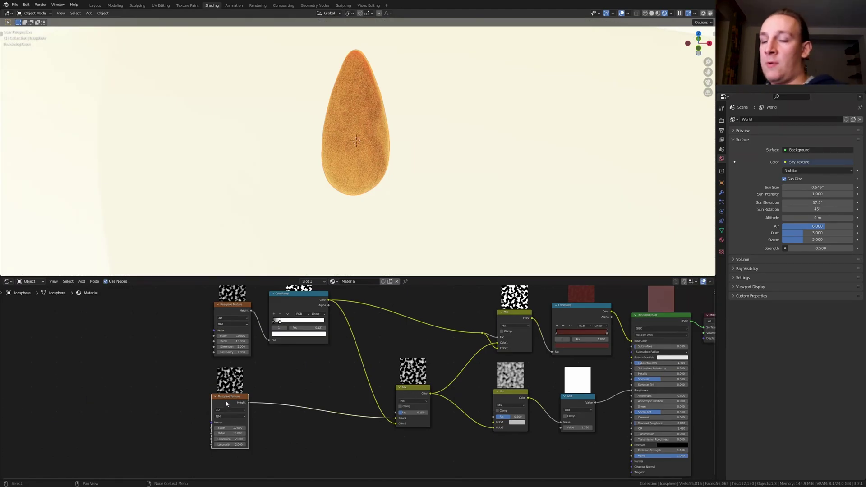
Step: Add a mapping to the Musgrave copy with X scale 4.130 and Y scale -0.1
key(ctrl+t)
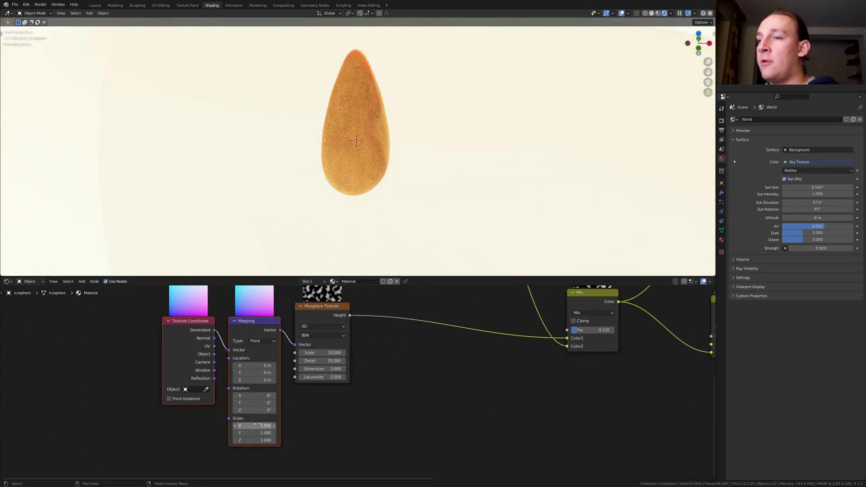
click(257, 425)
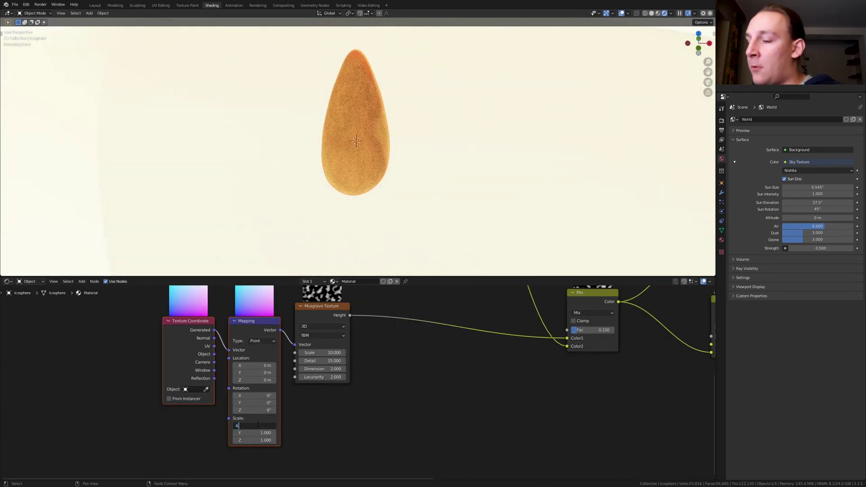
key(Return)
click(261, 431)
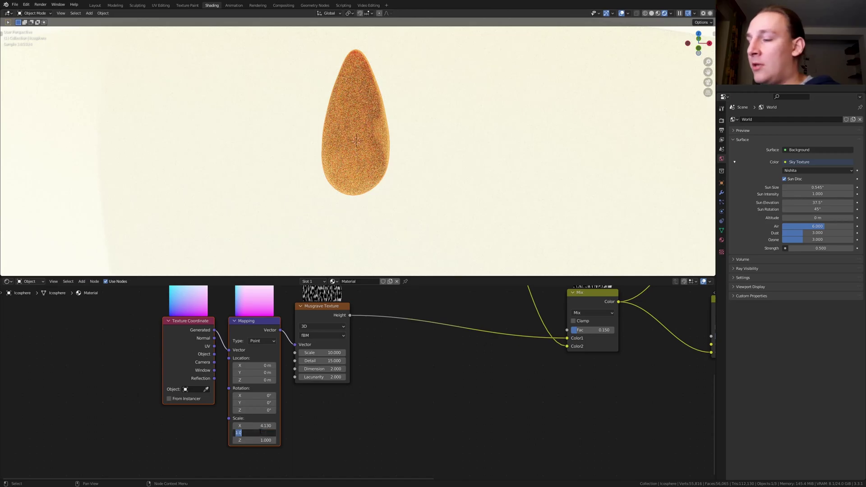
text(-.1)
key(Return)
middle_drag(348, 340, 335, 397)
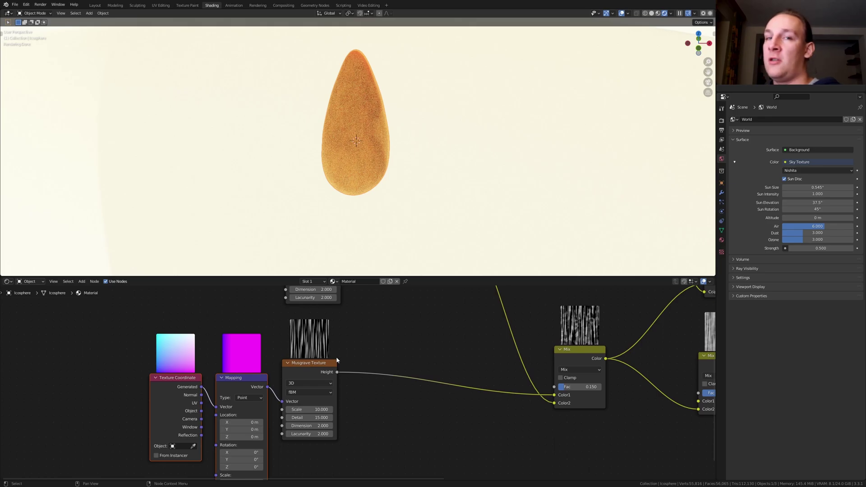
Step: Set the Musgrave Scale to 15 and link a duplicated Mix node into the shader Normal
double_click(312, 408)
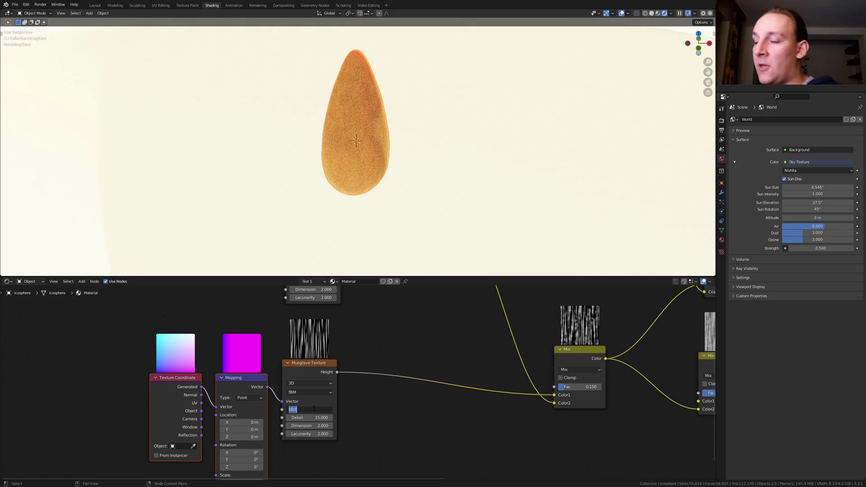
text(15)
key(Return)
key(Home)
key(shift+d)
click(472, 437)
drag(469, 437, 580, 420)
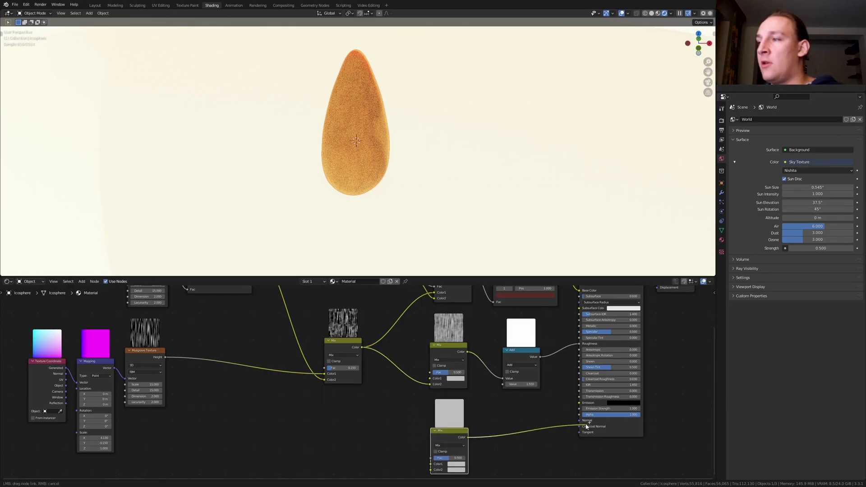
Step: Add a Bump node to the almond material
middle_drag(324, 410, 339, 339)
key(shift+a)
text(b)
key(Return)
Step: Place a duplicate Bump below and feed both Bump normals into Mix Color1 and Color2
click(359, 457)
middle_drag(347, 374, 340, 364)
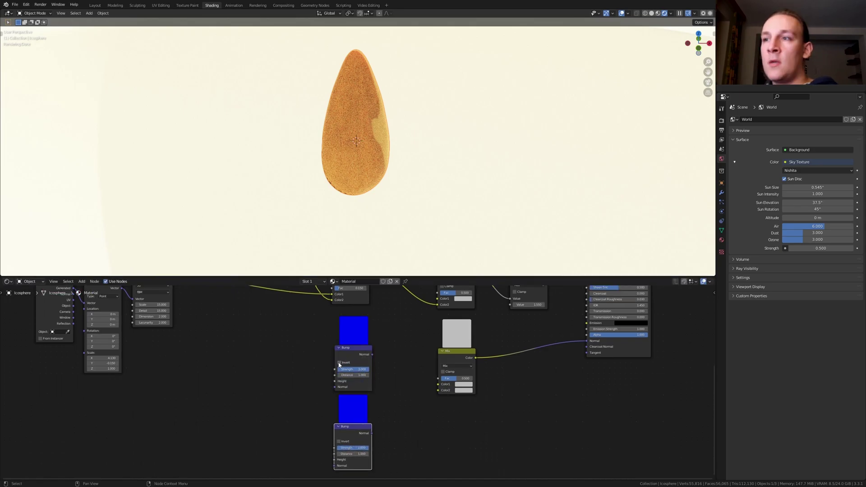
drag(372, 355, 407, 414)
drag(366, 434, 366, 435)
Step: Set the top Bump Strength to 0.1 and Mix Fac to 0.9, and feed Mix color into the lower Bump Height
double_click(355, 369)
text(0.1)
key(Return)
text(0.9)
key(Return)
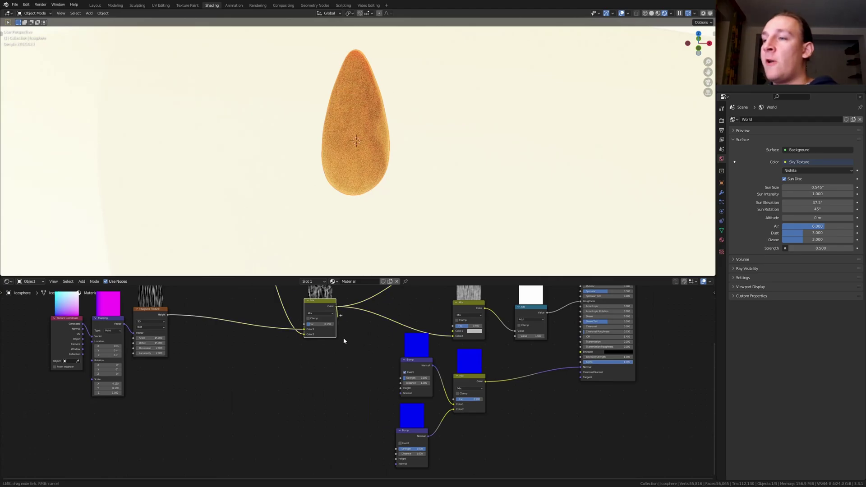
drag(343, 340, 396, 459)
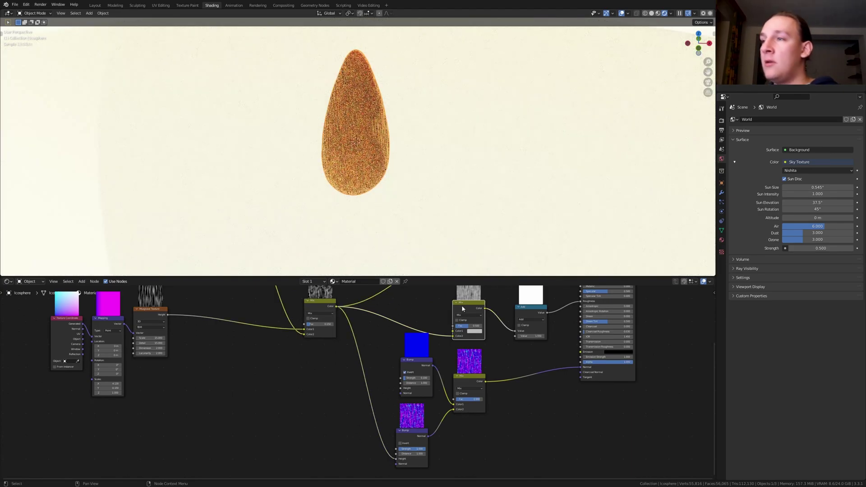
key(shift+d)
Step: Make three more copies of the Mix node, placed below and to the left
click(302, 403)
key(shift+d)
click(239, 373)
key(shift+d)
click(227, 451)
Step: Wire the new Mix nodes into Bump Strength, Color2 and a Fac input, then move them lower
drag(324, 404, 397, 449)
middle_drag(259, 375, 270, 348)
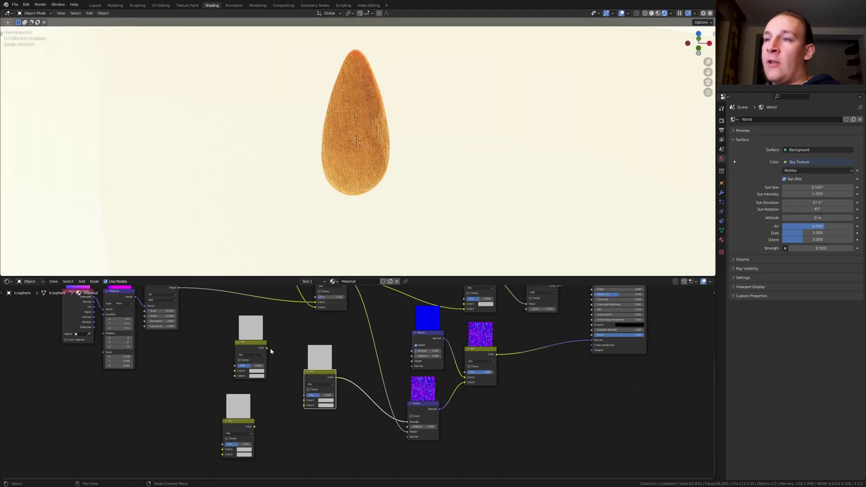
drag(268, 348, 296, 407)
drag(255, 427, 302, 396)
drag(362, 439, 268, 445)
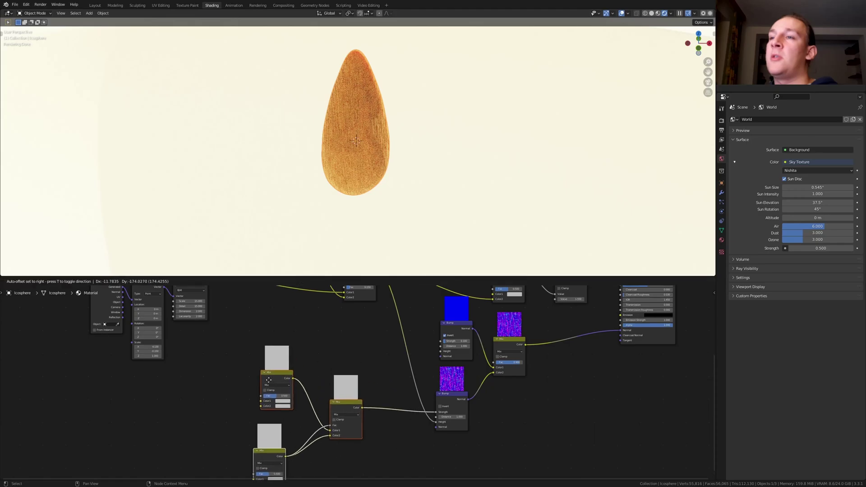
click(135, 398)
middle_drag(133, 397, 204, 329)
Step: Add a Wave Texture and feed its Color into both Mix Fac inputs through a reroute
key(shift+a)
click(203, 327)
text(wave)
key(Return)
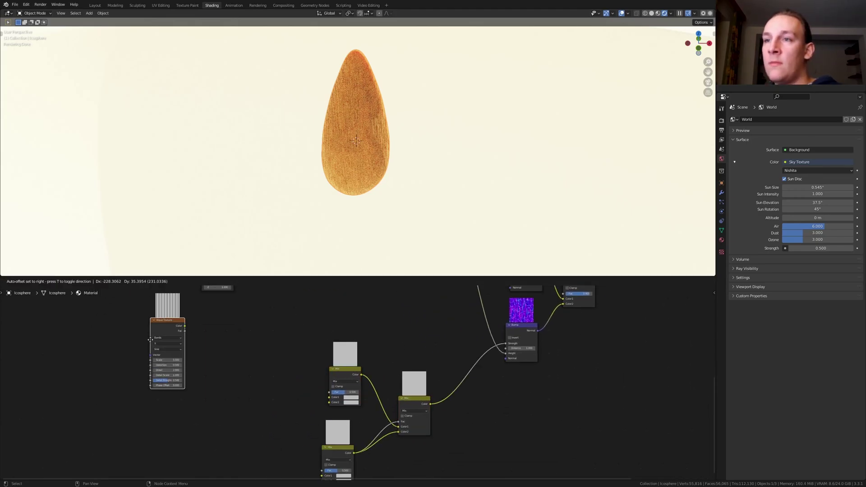
drag(155, 332, 172, 338)
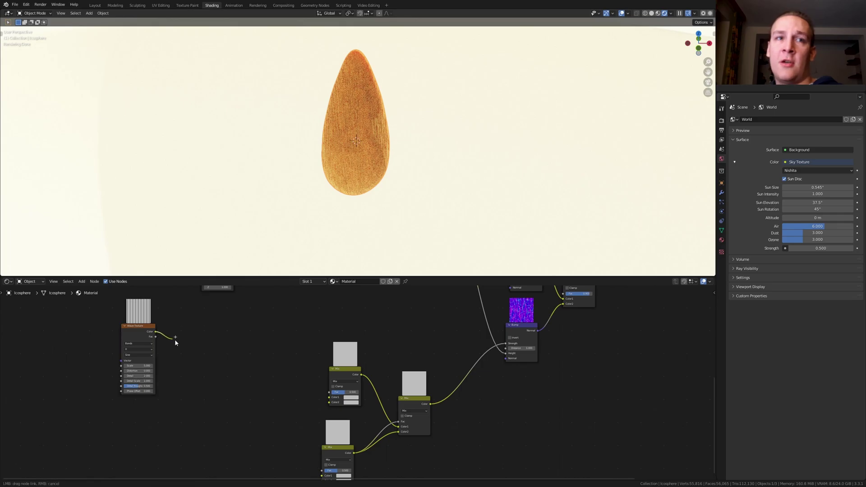
drag(347, 391, 346, 391)
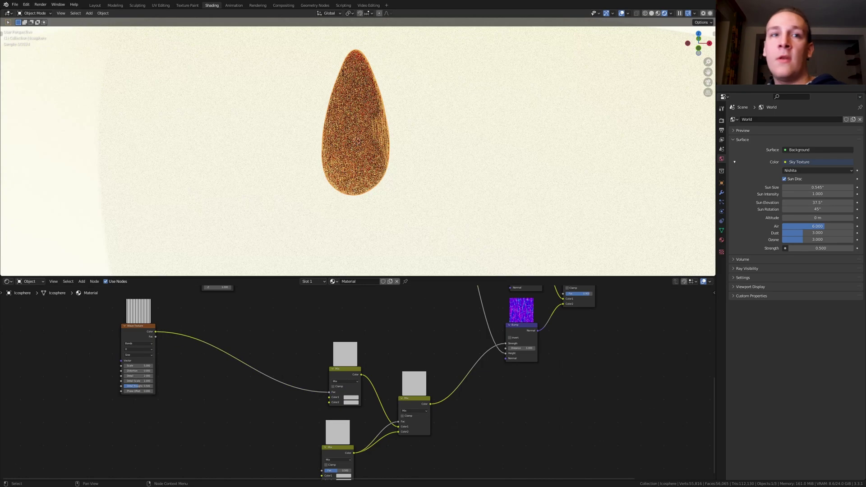
drag(155, 332, 321, 387)
shift+right_drag(251, 435, 286, 333)
scroll(119, 346, up, 6)
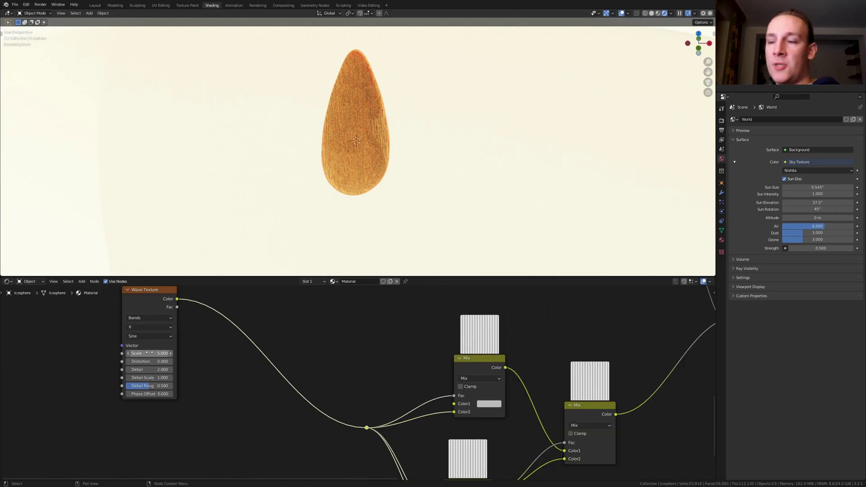
Step: Set the Wave Texture Scale to 25 and Distortion to 10.7
click(149, 353)
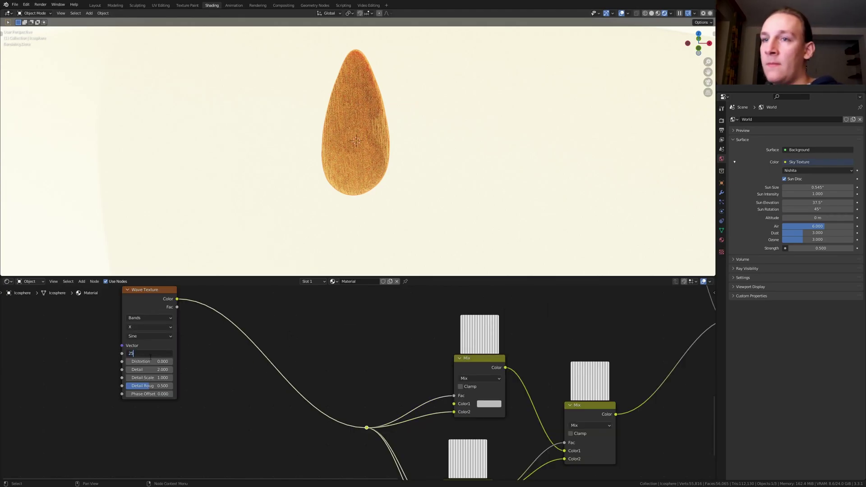
text(25)
key(Return)
click(151, 361)
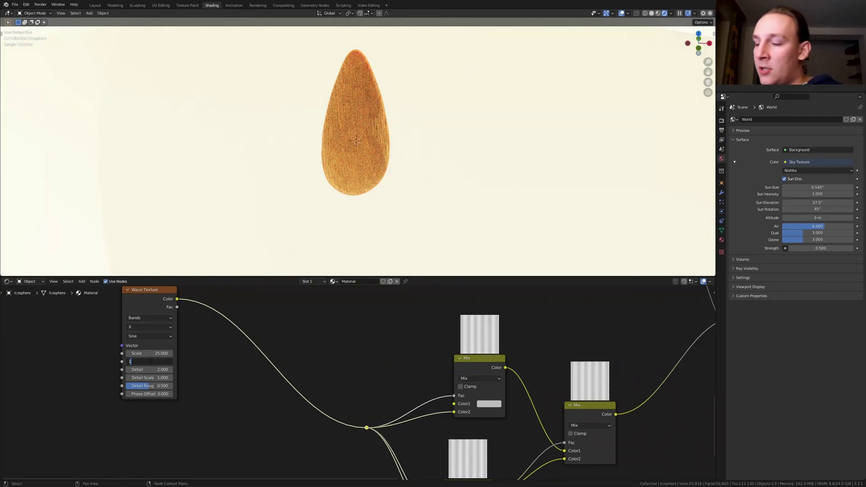
text(10.7)
key(Return)
Step: Insert a ColorRamp on the Wave Texture link and pull its white stop left to about 0.145
key(shift+a)
text(col)
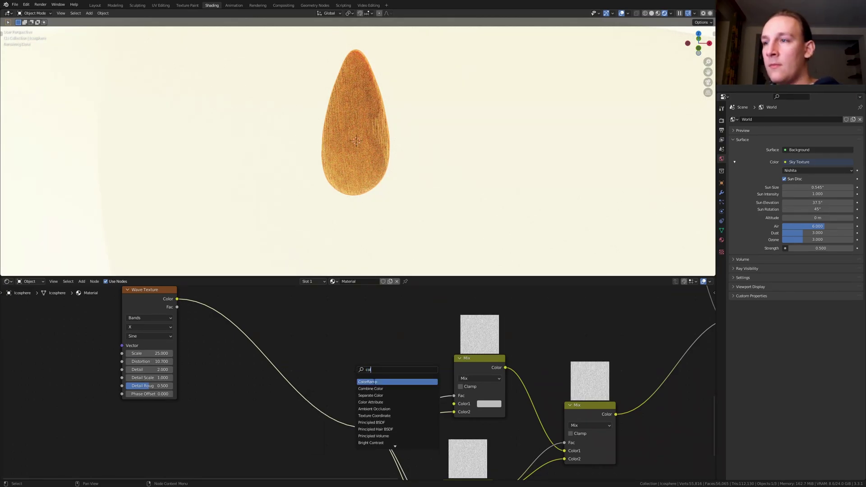
click(374, 382)
click(262, 315)
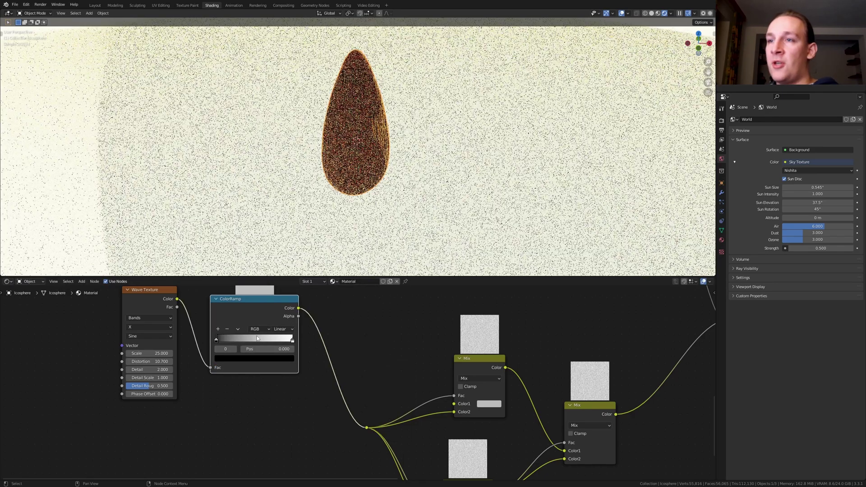
drag(292, 341, 223, 344)
Step: Nudge the ramp stop to 0.132, then add a Musgrave Texture whose Height feeds the upper Mix Color1
middle_drag(270, 389, 280, 382)
key(shift+a)
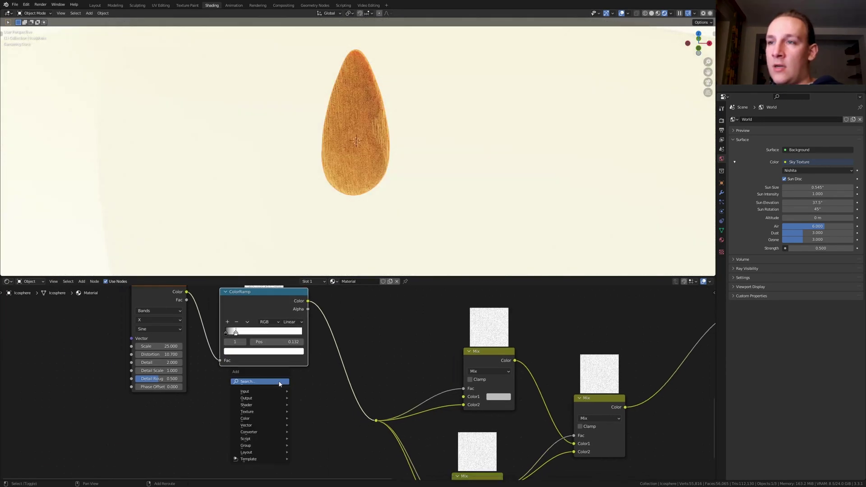
click(279, 382)
text(mus)
key(Return)
click(255, 438)
middle_drag(280, 418, 282, 394)
scroll(282, 394, down, 1)
scroll(285, 404, down, 2)
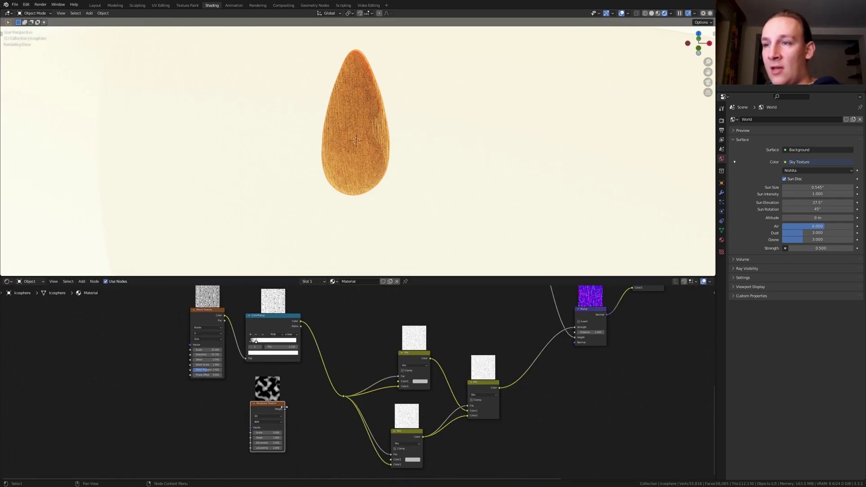
drag(285, 409, 398, 382)
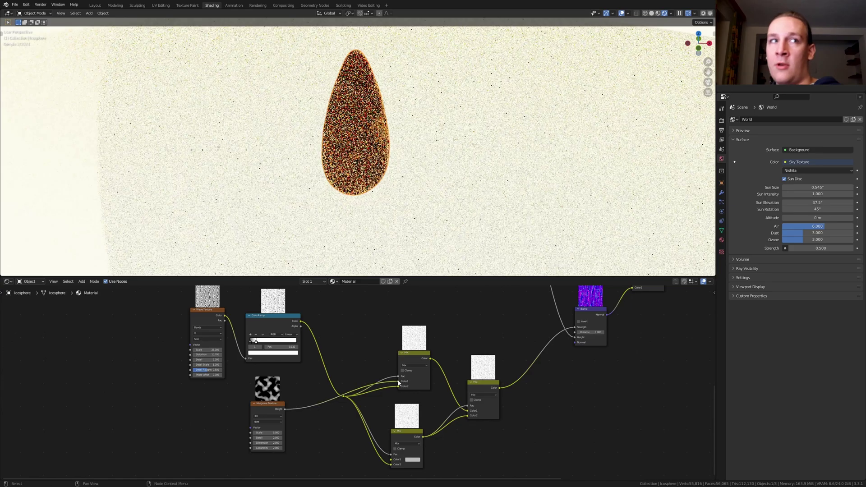
Step: Duplicate the Musgrave Texture into the lower Mix Color1, keeping the upper one at Scale 10
middle_drag(289, 413, 299, 384)
key(shift+d)
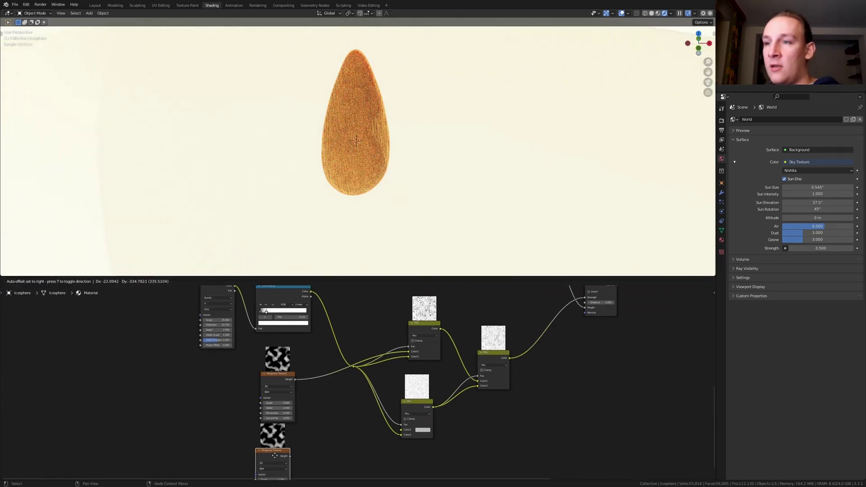
click(292, 457)
drag(291, 456, 323, 452)
drag(398, 434, 400, 430)
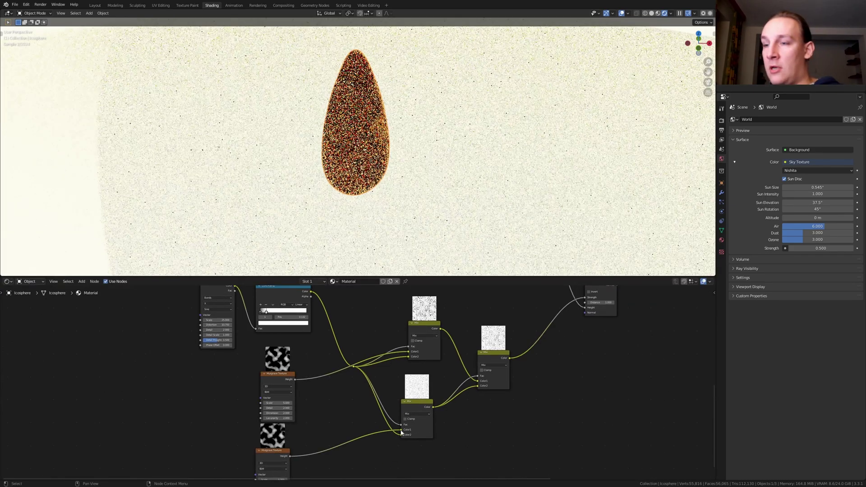
scroll(310, 365, up, 2)
key(Return)
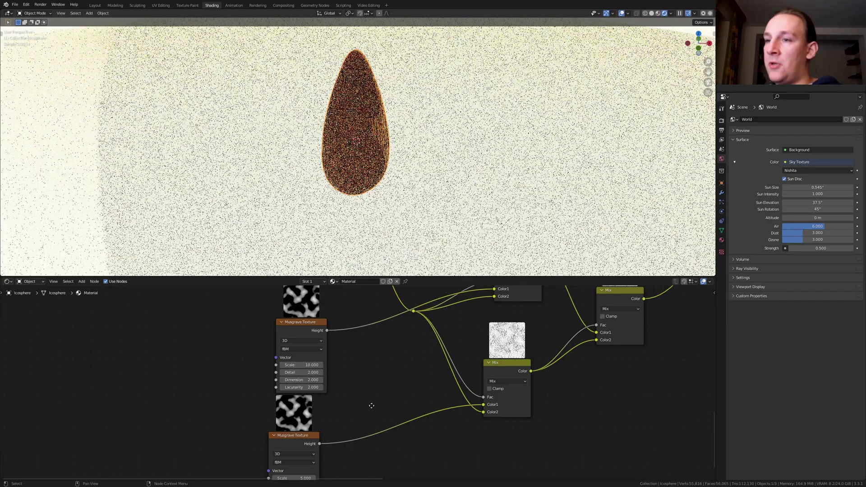
Step: Set the lower Musgrave Texture to Scale 100 and Detail 15
middle_drag(371, 409, 382, 368)
double_click(313, 435)
text(100)
key(Return)
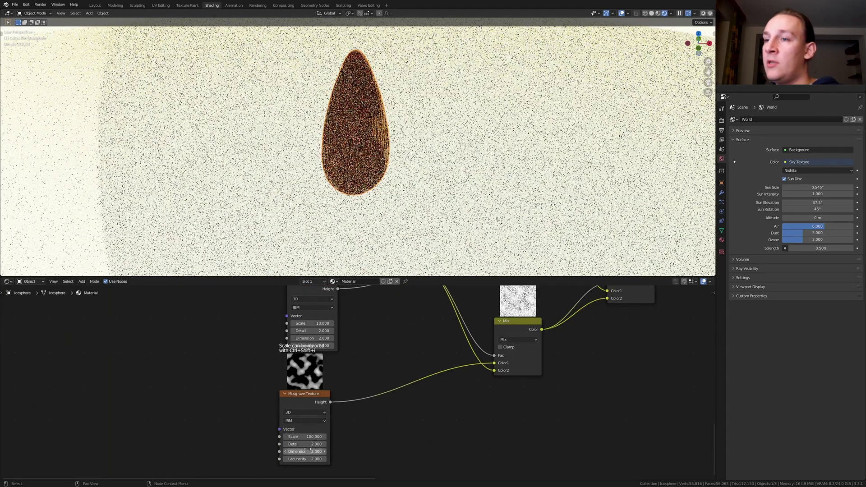
double_click(312, 444)
text(15)
key(Return)
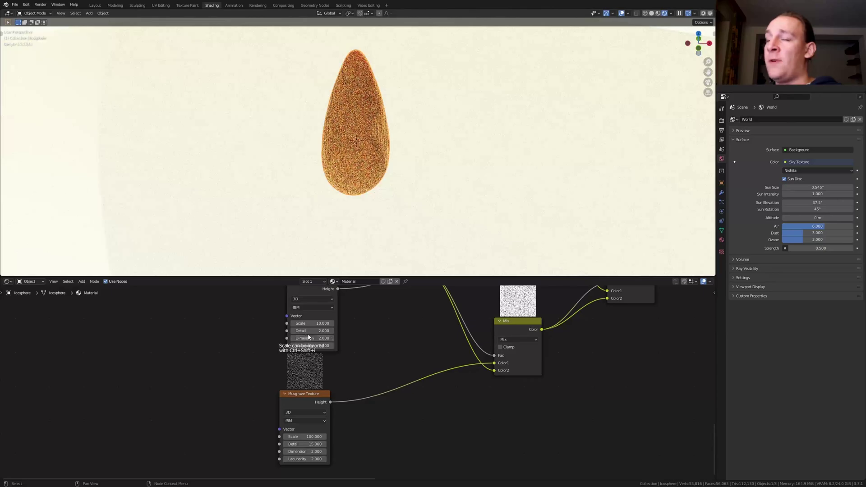
scroll(304, 292, down, 5)
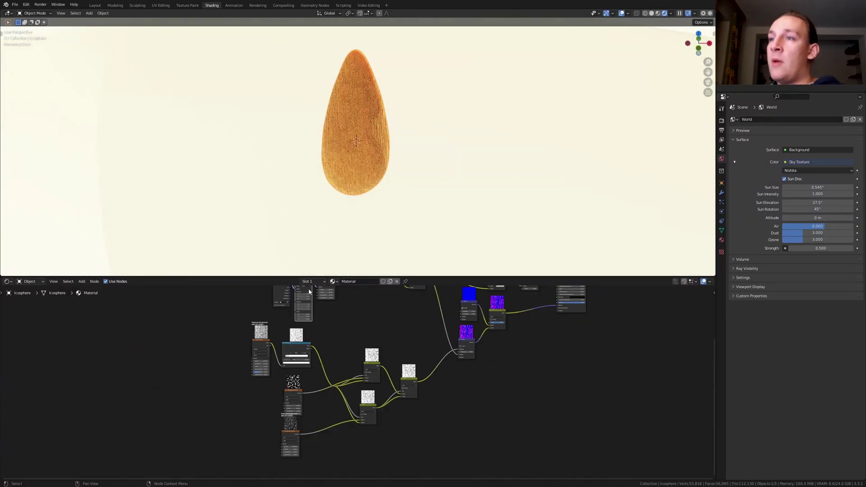
Step: Move the Mapping node beside the textures, set Scale Z to -0.27, and link it to both Musgraves
drag(310, 292, 250, 406)
scroll(235, 402, up, 2)
scroll(234, 399, up, 1)
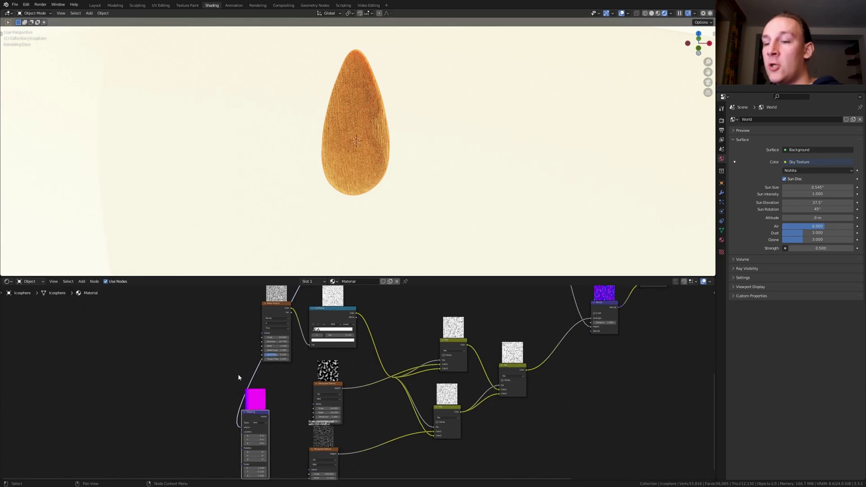
scroll(239, 378, up, 2)
click(239, 446)
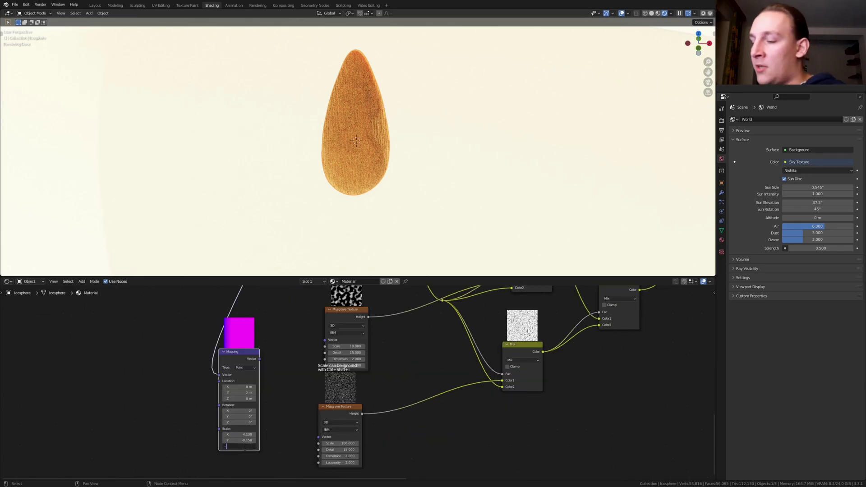
key(Return)
drag(260, 359, 325, 340)
drag(260, 358, 319, 437)
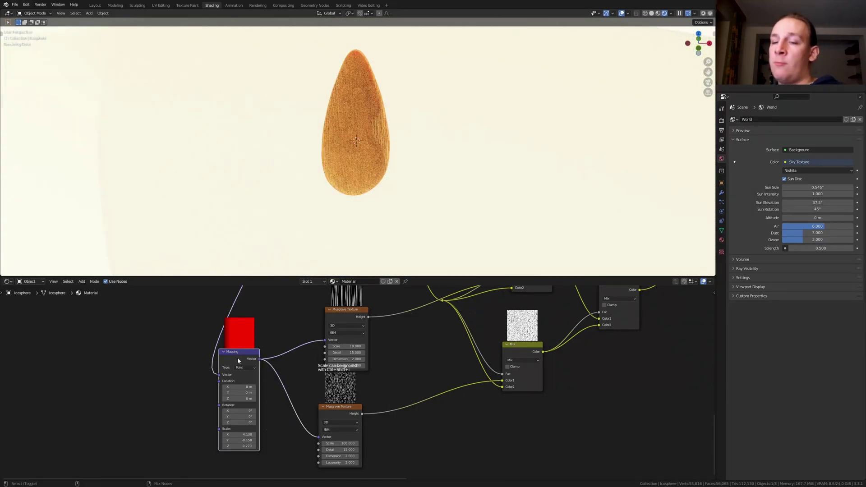
Step: Duplicate the Mapping node and wire its Vector into the upper nodes
key(shift+d)
click(235, 479)
scroll(306, 455, down, 5)
drag(303, 462, 503, 341)
scroll(546, 327, up, 7)
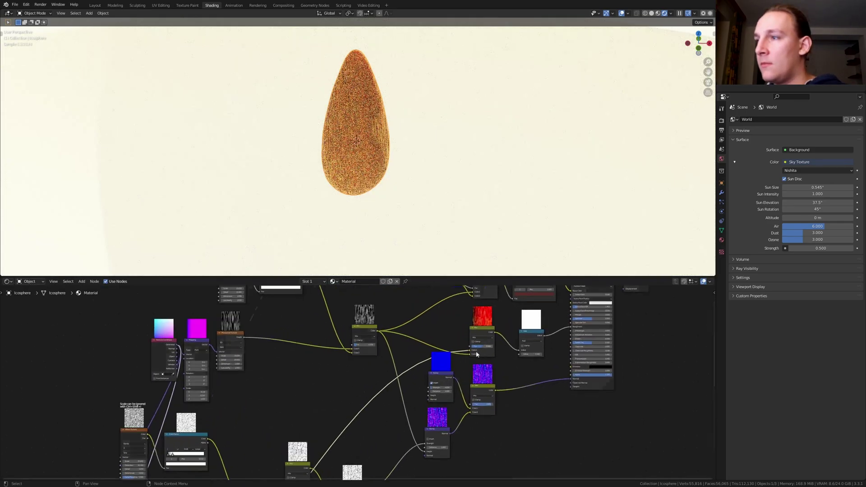
scroll(480, 353, down, 4)
middle_drag(334, 451, 346, 373)
Step: Link the lower output up to Bump Height, gathering the links through a reroute
middle_drag(235, 472, 238, 464)
drag(233, 470, 454, 303)
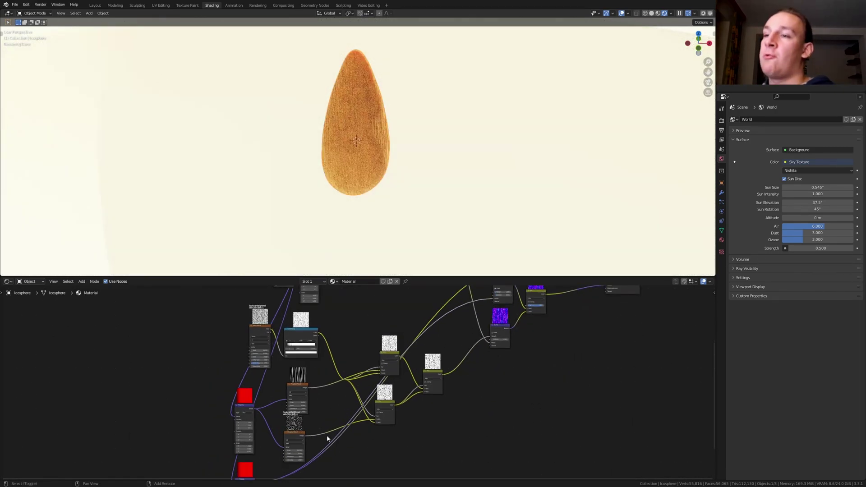
shift+right_drag(327, 435, 352, 454)
drag(333, 441, 455, 443)
middle_drag(455, 444, 486, 375)
key(shift+a)
Step: Insert a ColorRamp on the link and slide its black stop to about 0.155
text(col)
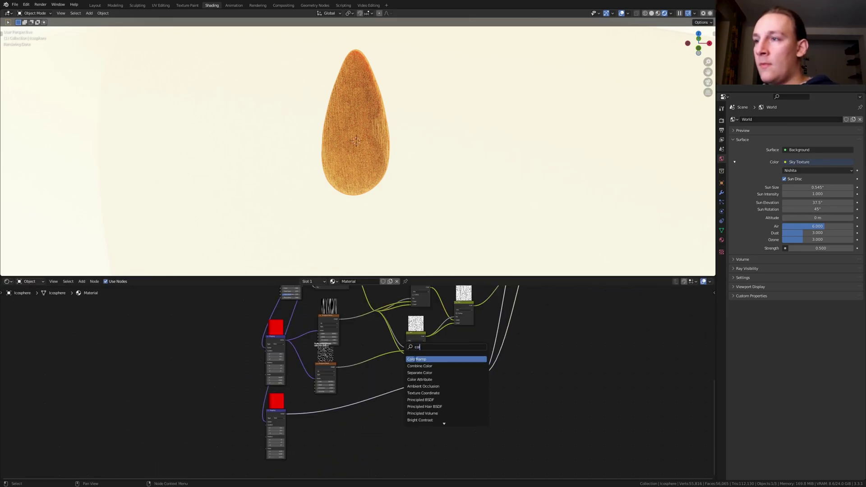
key(Return)
click(440, 403)
scroll(418, 386, up, 2)
scroll(418, 386, up, 2)
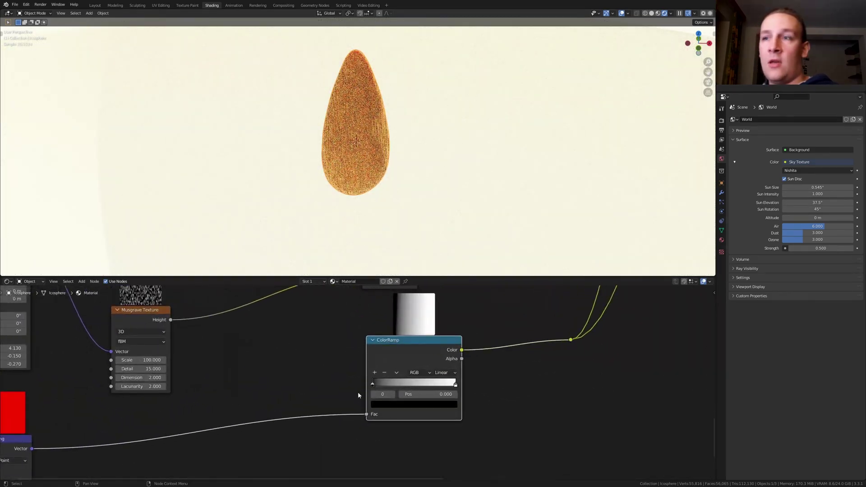
drag(373, 384, 387, 385)
Step: Add a Noise Texture in front of the ColorRamp and set its Scale to 500
key(shift+a)
click(225, 366)
text(noi)
key(Down)
key(Return)
click(261, 394)
scroll(265, 396, up, 2)
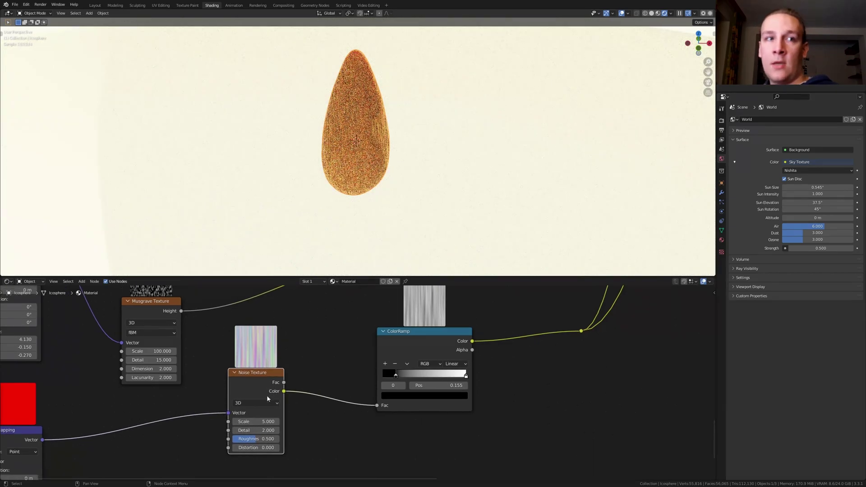
click(257, 428)
text(500)
key(Return)
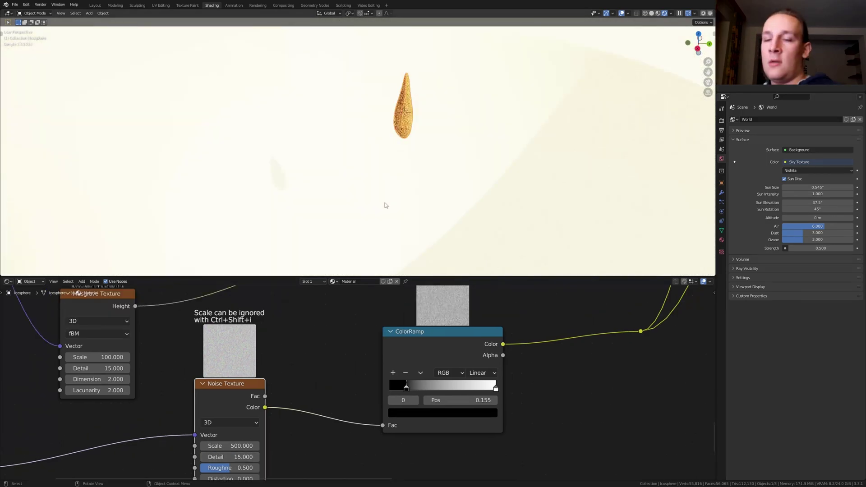
Step: Save, then give the bowl a new material with Roughness 0.2 and Clearcoat 0.63
key(ctrl+s)
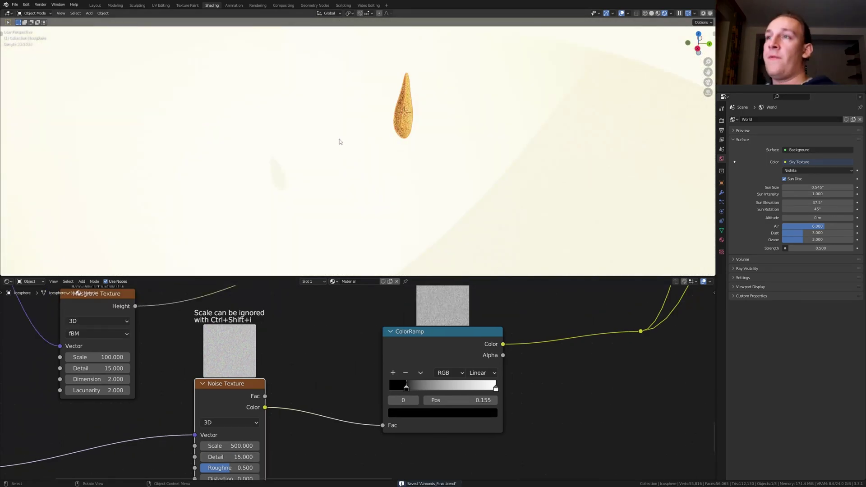
click(339, 129)
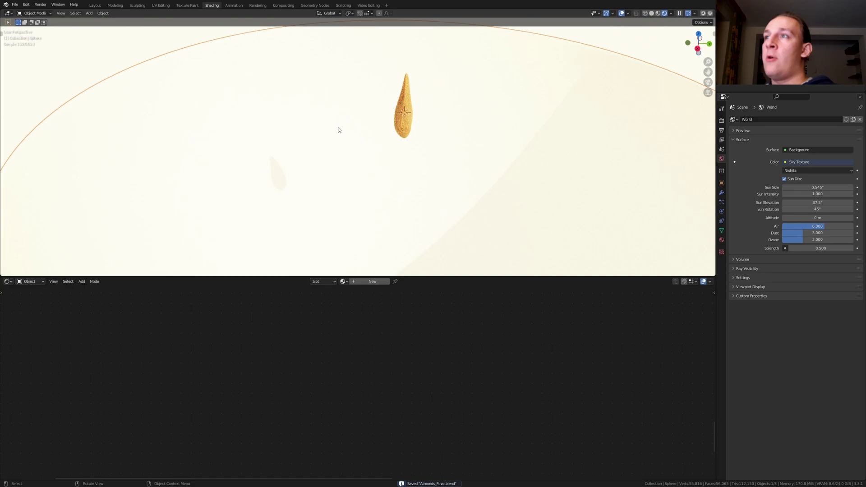
click(362, 283)
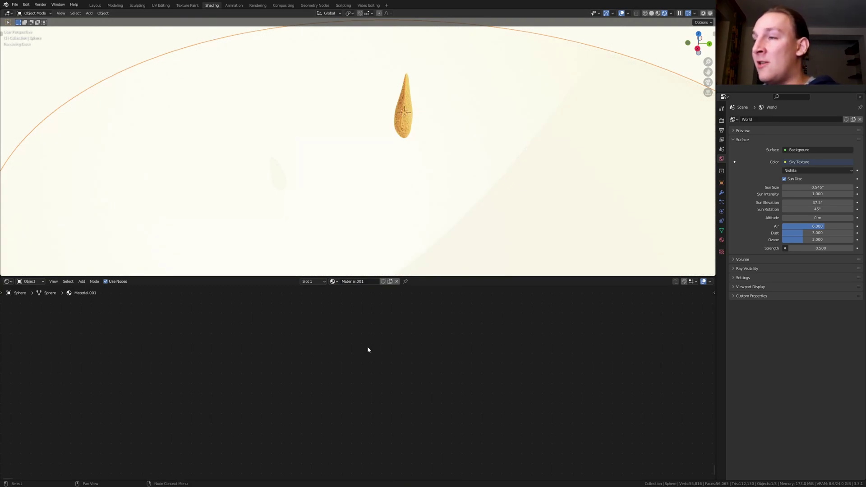
key(Home)
click(337, 378)
text(0.2)
key(Return)
scroll(339, 402, up, 1)
scroll(338, 401, up, 2)
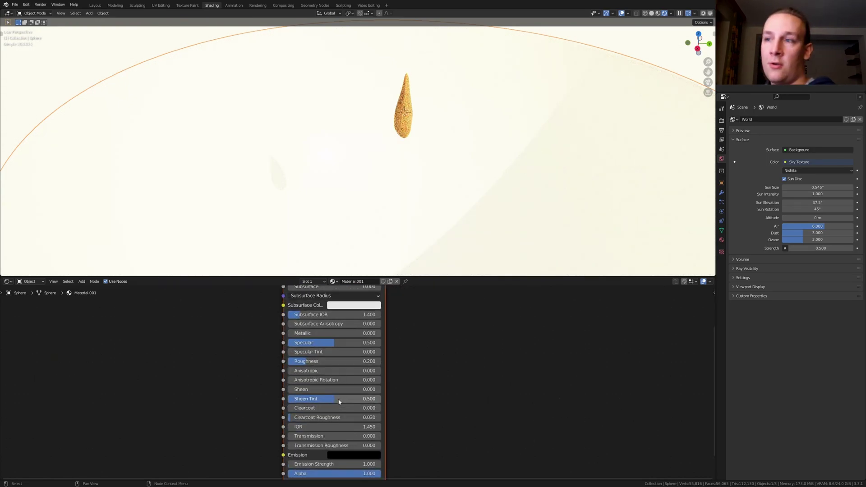
click(343, 409)
text(.)
text(63)
key(Return)
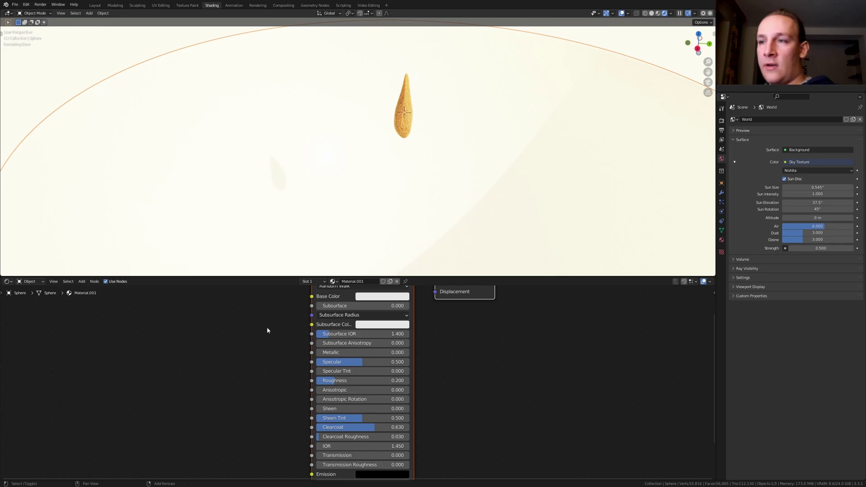
Step: Feed a Hue/Saturation/Value node into Base Color, with saturation set to 2
key(shift+a)
click(267, 328)
text(hu)
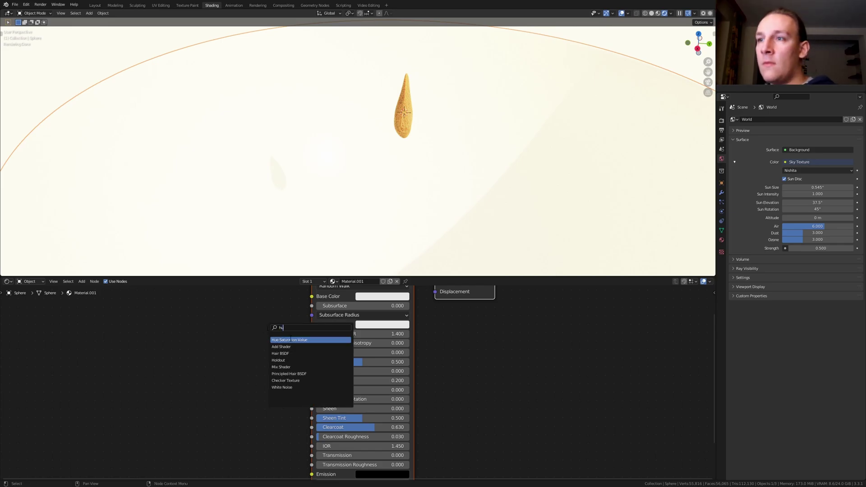
click(289, 340)
click(255, 313)
drag(260, 319, 311, 297)
middle_drag(260, 320, 286, 364)
click(267, 381)
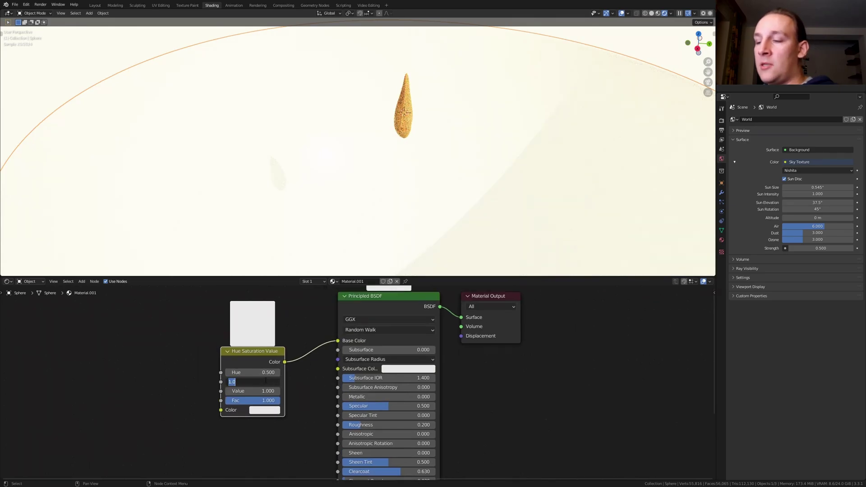
text(2)
key(Return)
Step: Feed a Scale 10000 Noise Texture into the Hue/Saturation/Value color, and create Material.002 for the ground plane
key(shift+a)
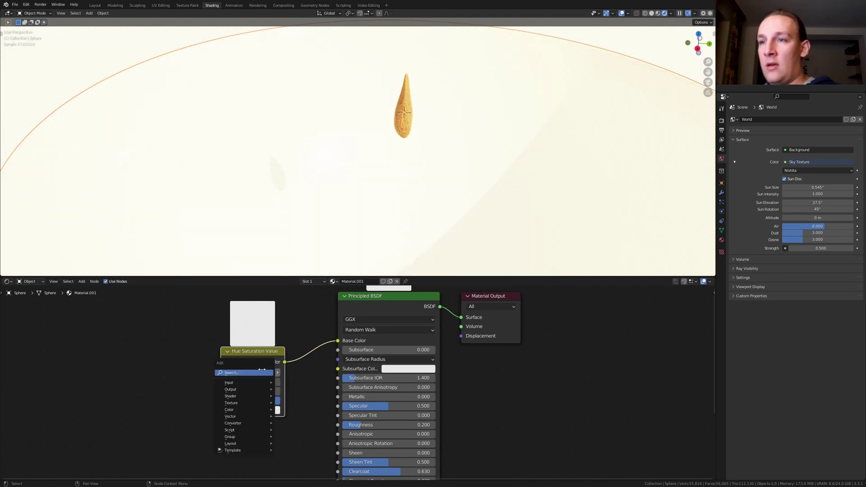
click(261, 372)
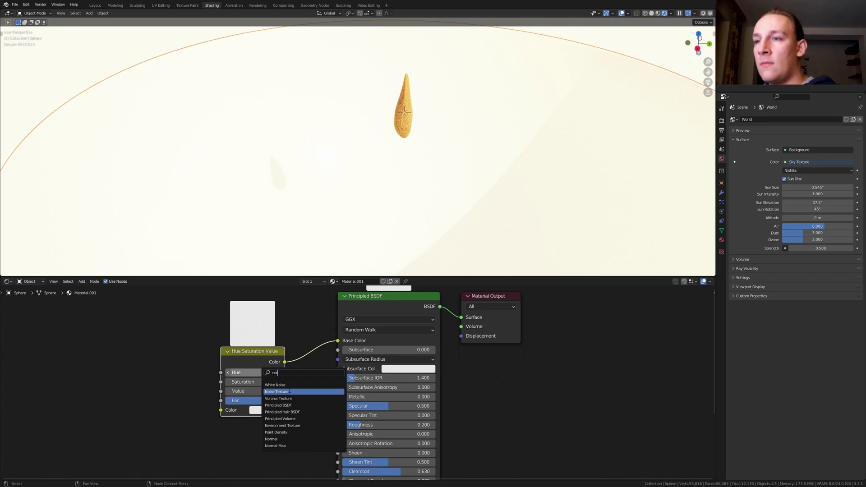
click(284, 390)
click(145, 357)
drag(173, 352, 189, 384)
drag(217, 411, 221, 410)
click(155, 393)
text(1)
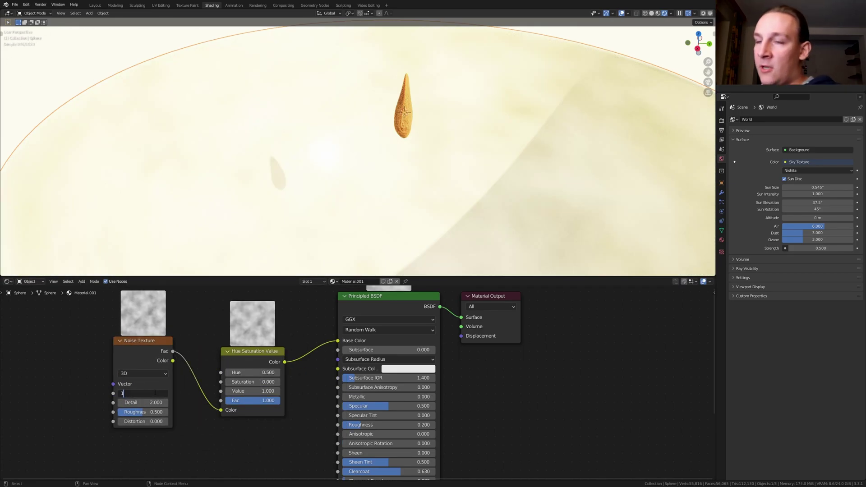
text(0000)
key(Return)
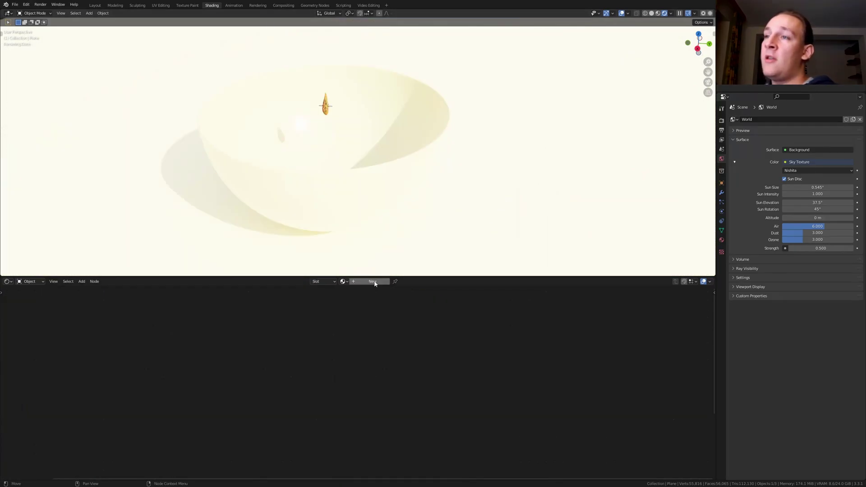
click(374, 282)
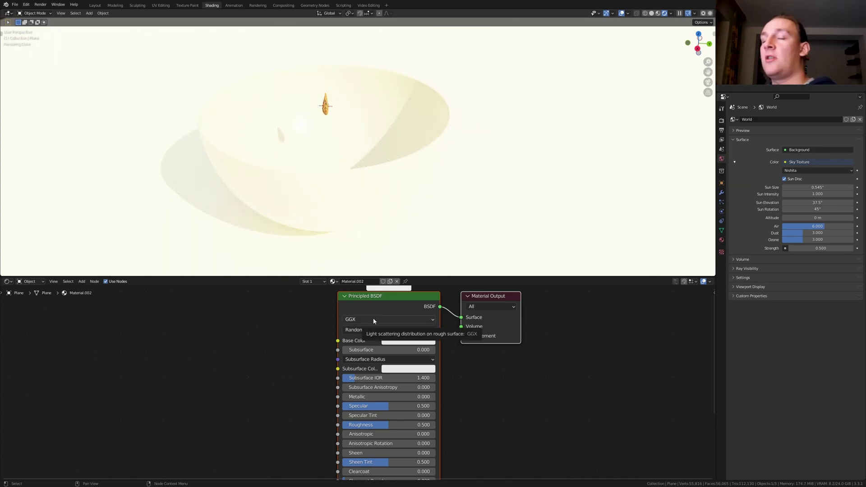
Step: Wire the Wood066 color, roughness and normal maps into the plane's shader, save, and switch to Layout
click(407, 307)
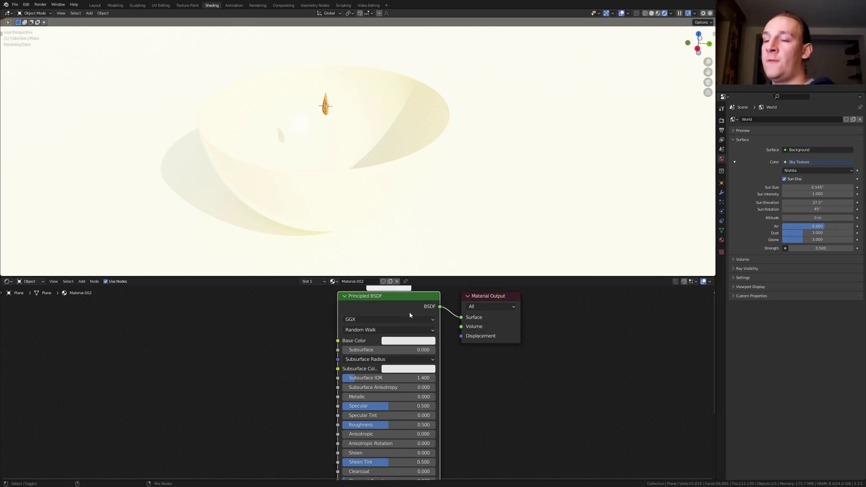
key(ctrl+shift+t)
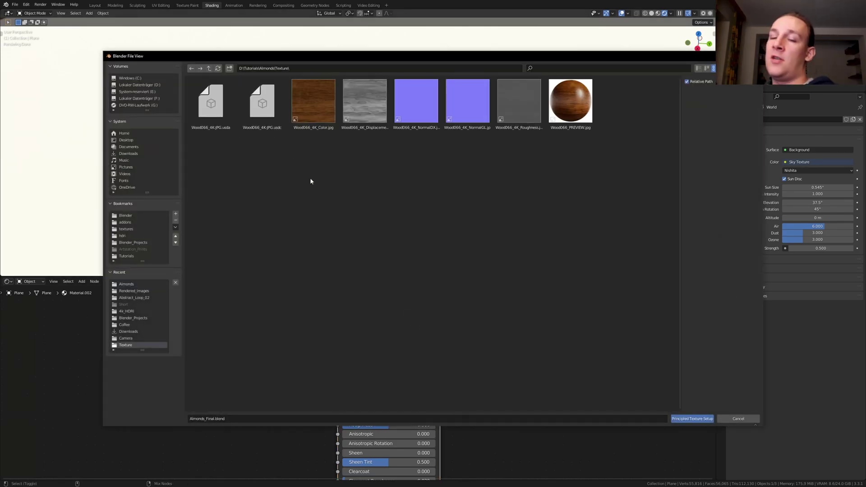
key(a)
key(Return)
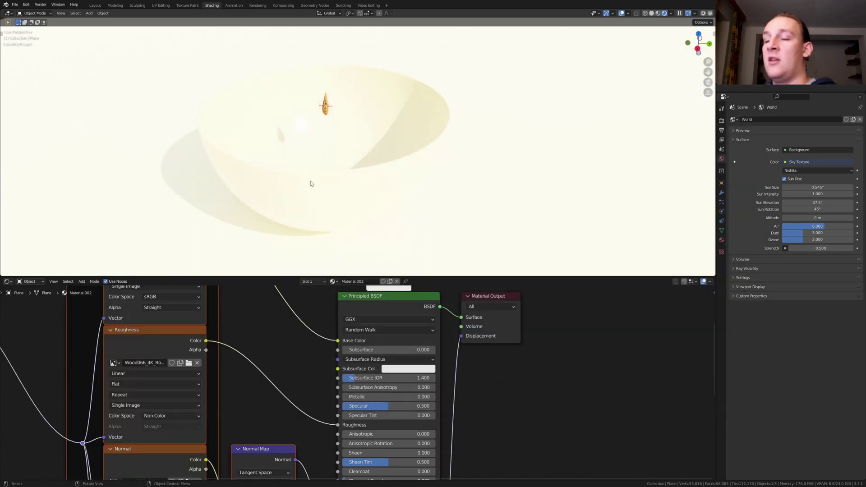
key(ctrl+s)
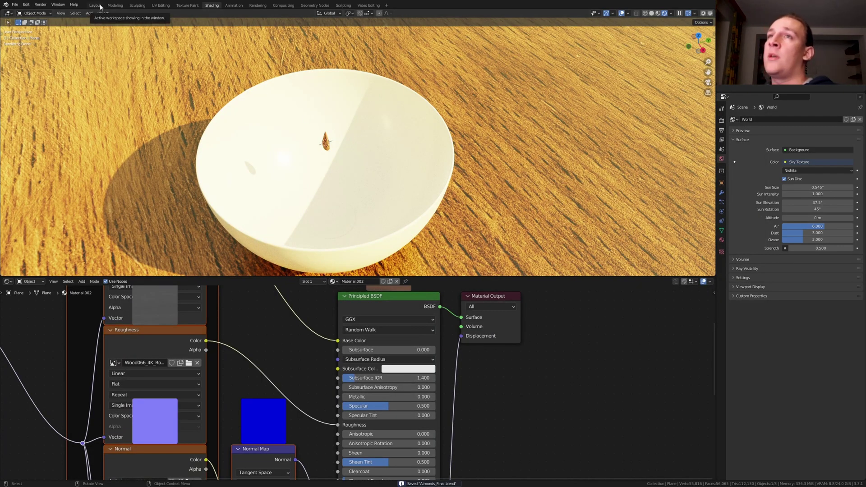
click(95, 5)
Step: Add a camera to the scene and look through it
scroll(391, 323, up, 3)
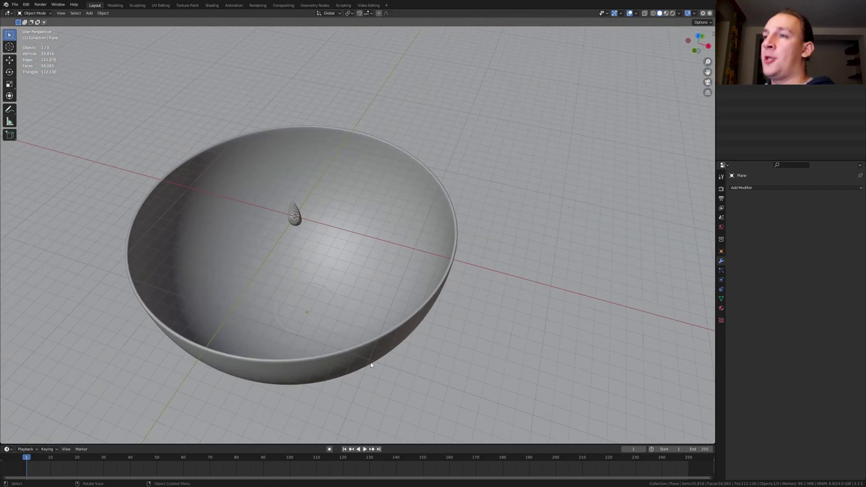
key(shift+a)
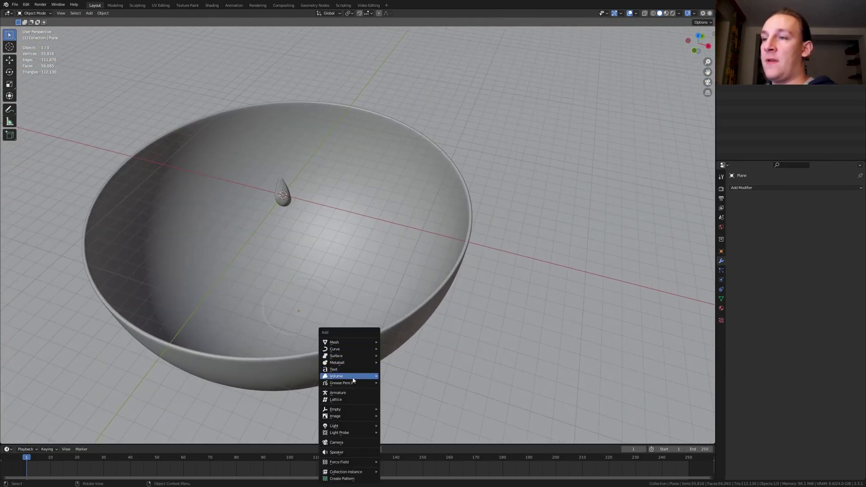
click(350, 444)
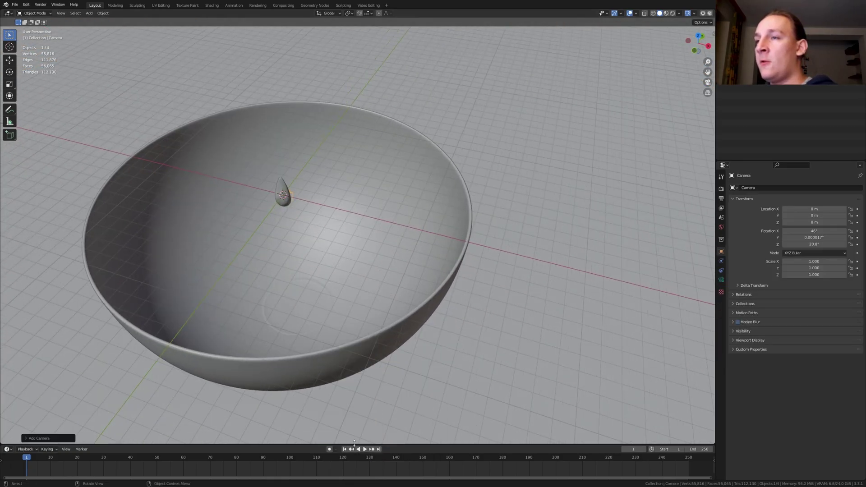
key(KP_0)
Step: Raise the almond straight up to Z 9.4564 m above the bowl and save the file
click(288, 196)
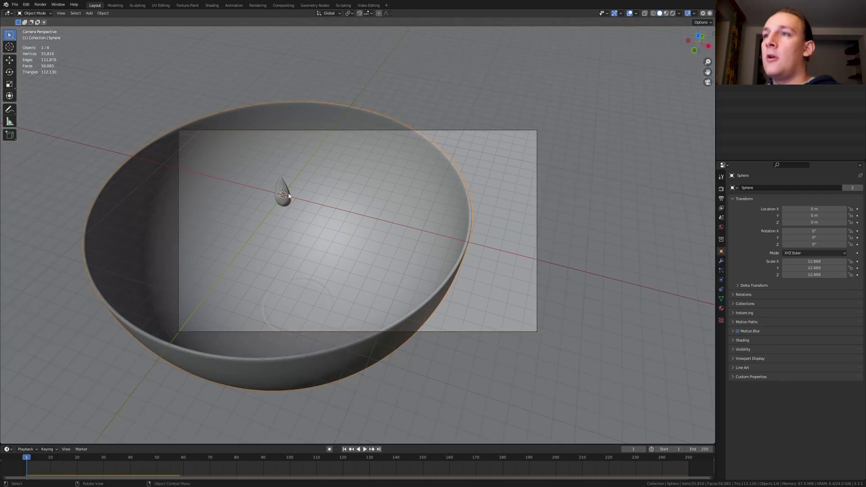
key(g)
key(z)
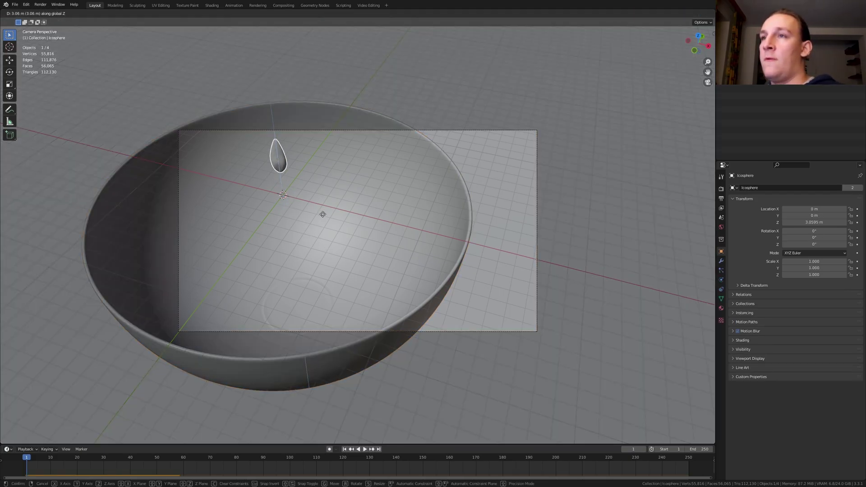
click(216, 120)
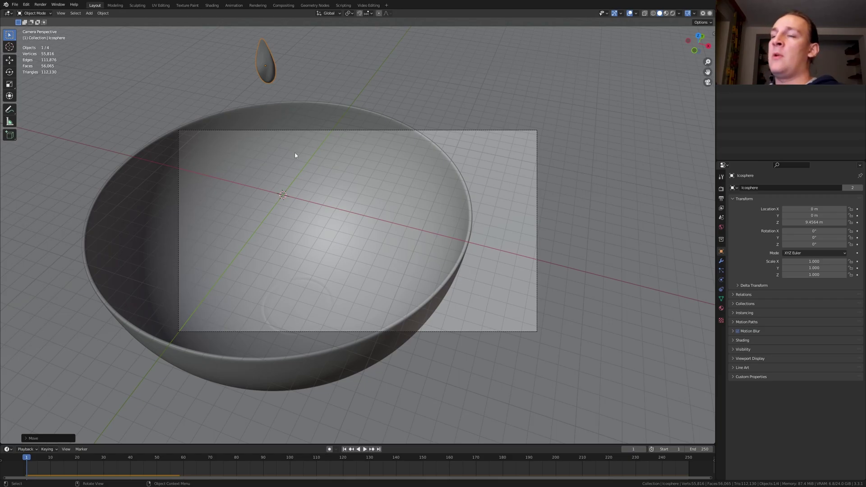
key(ctrl+s)
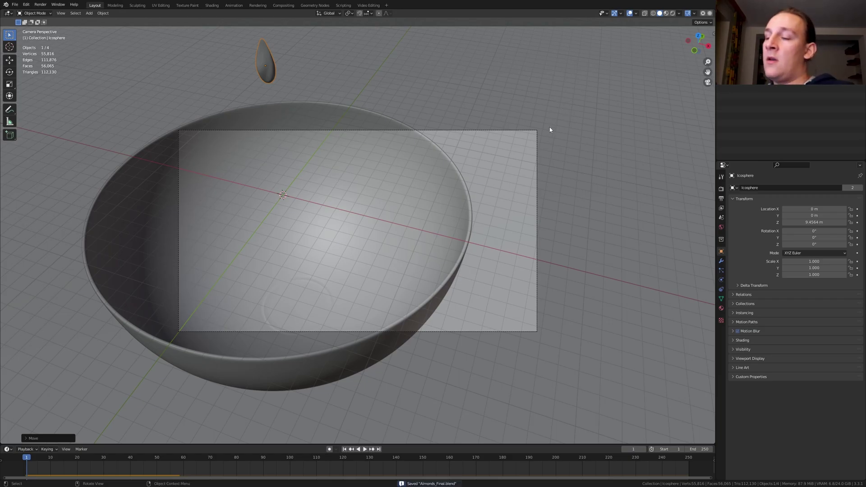
Step: Duplicate the almond repeatedly into four tall columns hanging above the bowl, then save
key(KP_0)
key(KP_1)
key(shift+d)
click(364, 253)
drag(321, 240, 385, 274)
key(shift+d)
click(387, 256)
drag(320, 227, 375, 272)
key(shift+d)
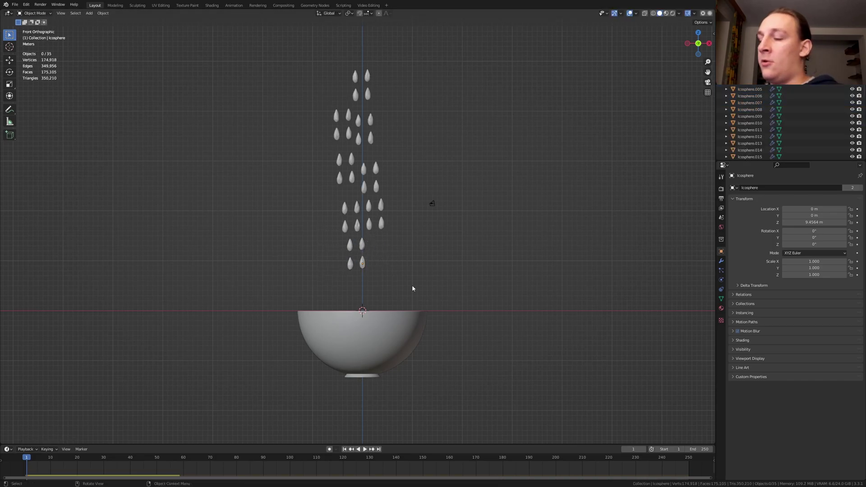
key(KP_3)
mouse_move(342, 59)
mouse_down()
mouse_move(421, 139)
mouse_move(451, 289)
mouse_up()
key(shift+d)
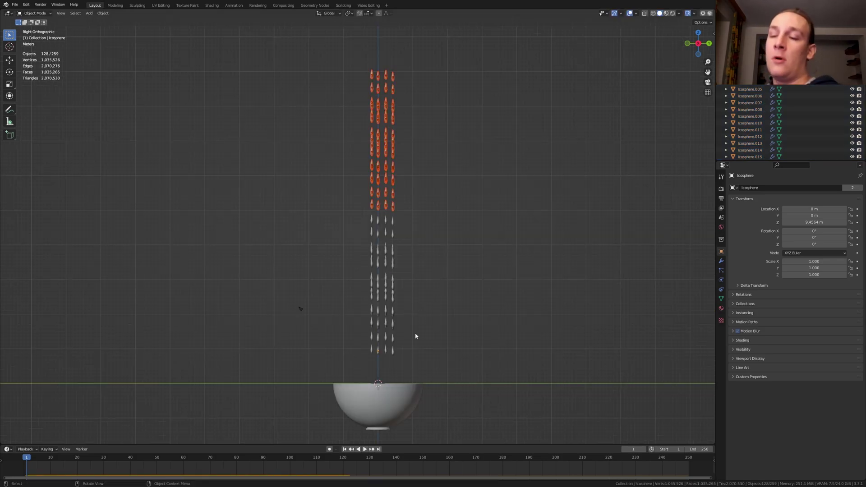
key(ctrl+s)
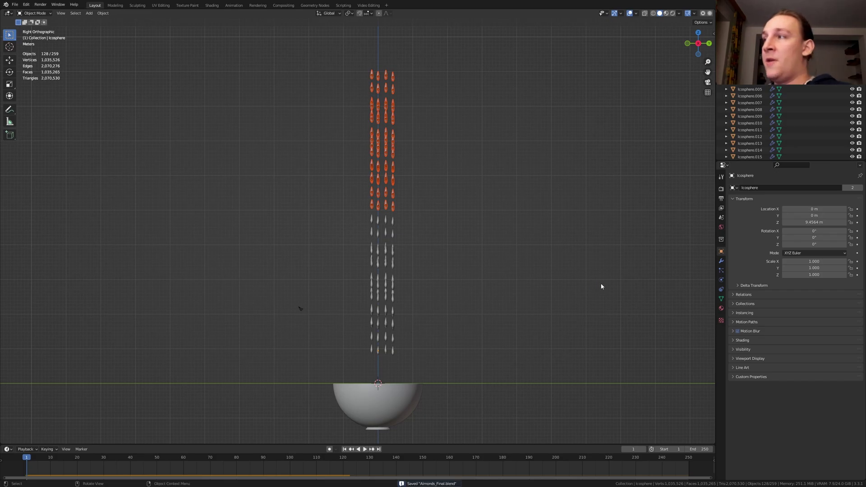
Step: Bake the Rigid Body World simulation for 250 frames and view it through the camera
click(721, 218)
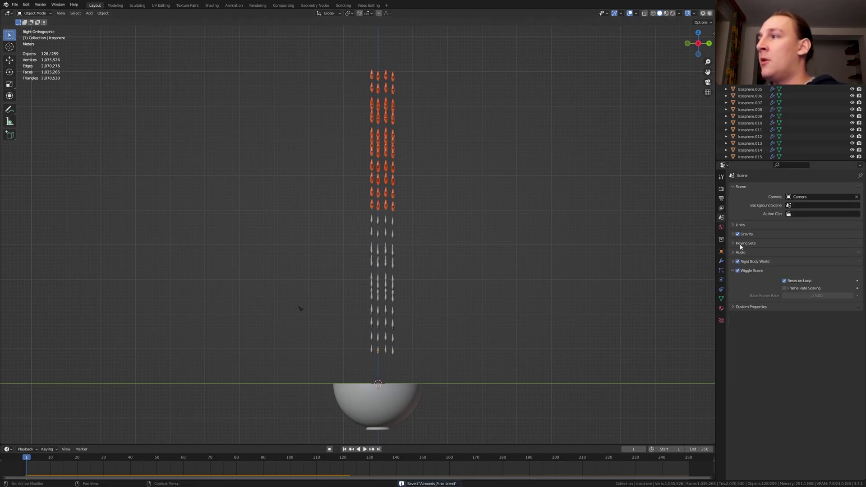
click(733, 262)
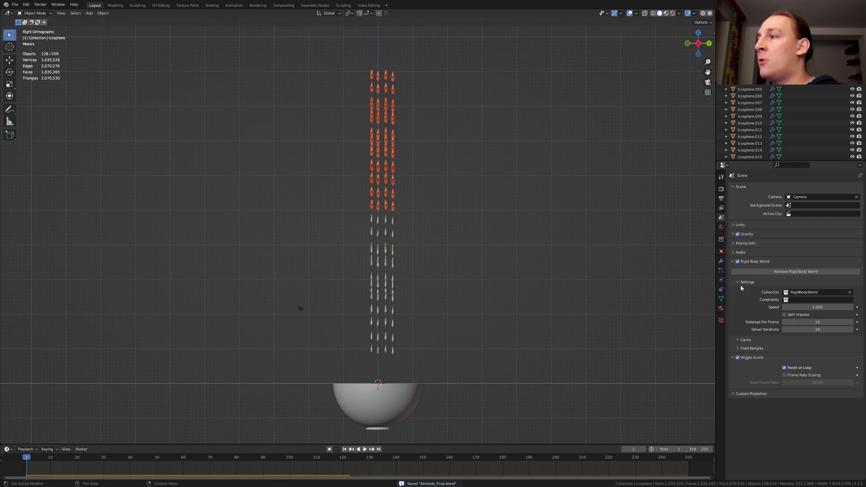
click(739, 340)
click(763, 377)
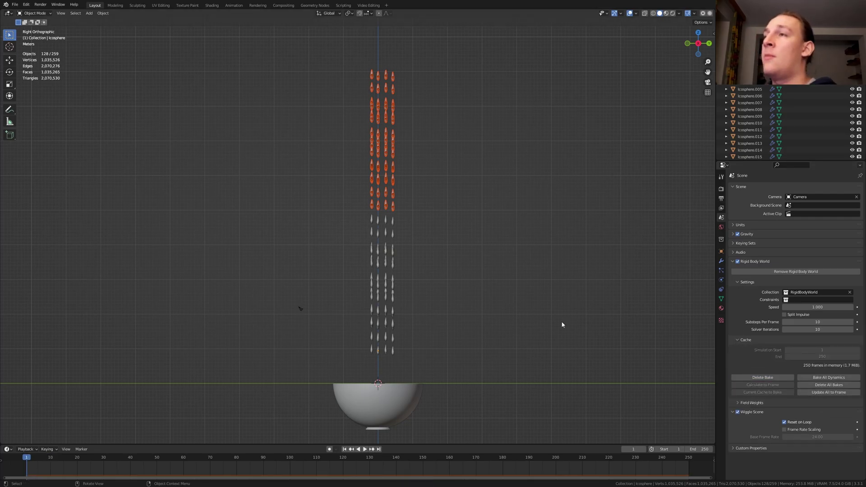
key(KP_0)
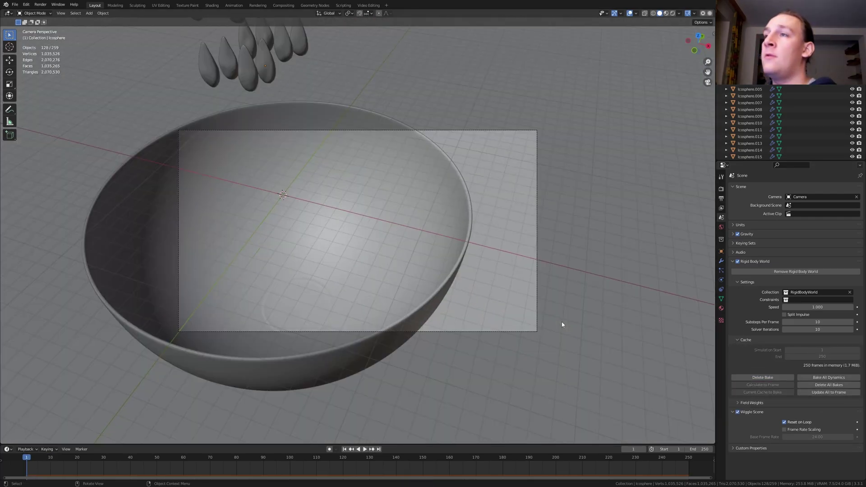
Step: At frame 250, add a plain axes Empty and face-snap it onto the almond pile
click(379, 450)
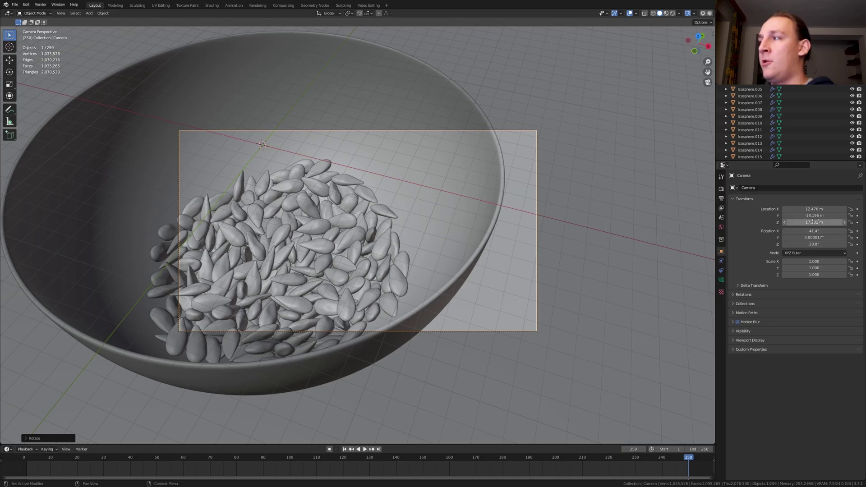
key(shift+a)
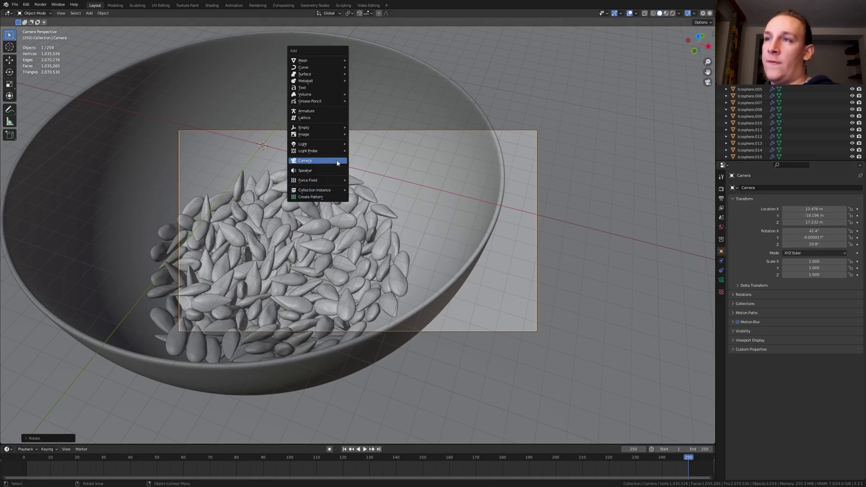
mouse_move(335, 127)
click(382, 128)
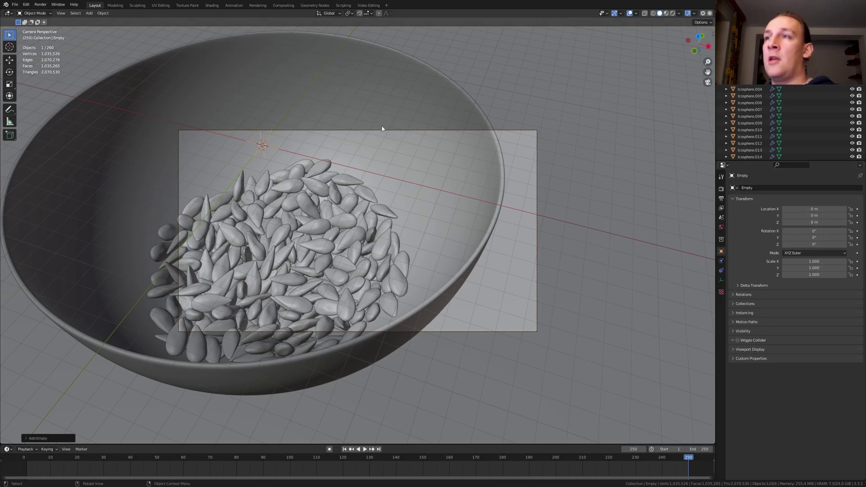
click(367, 14)
click(367, 52)
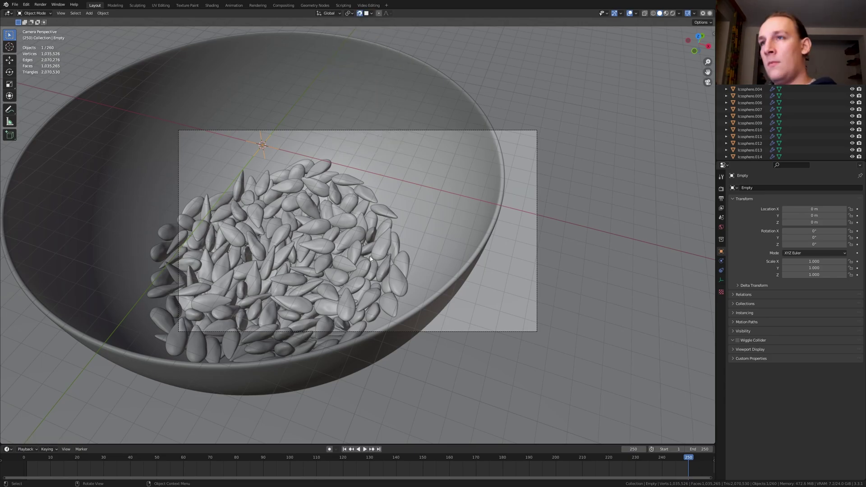
key(g)
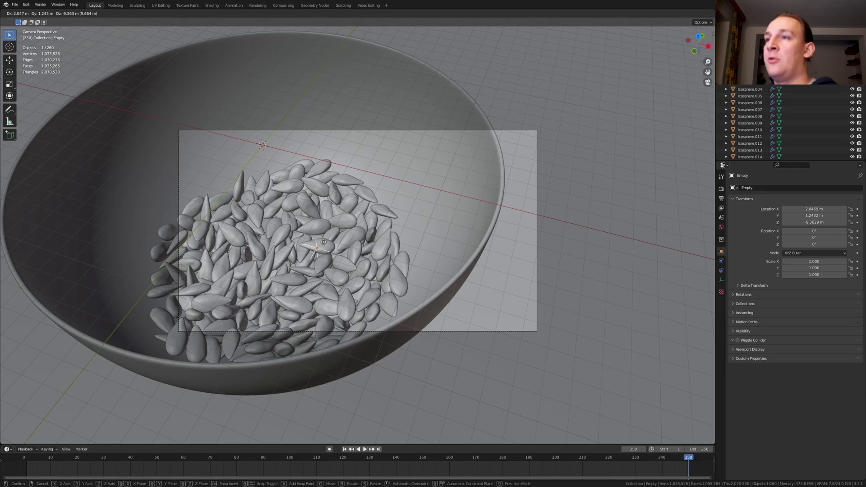
click(323, 243)
Step: Enable camera depth of field focused on the Empty with F-Stop 0.1
click(746, 35)
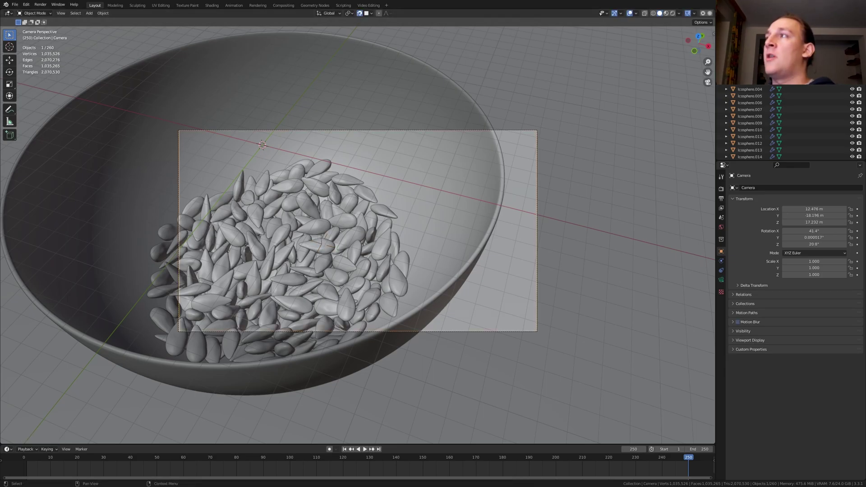
click(722, 280)
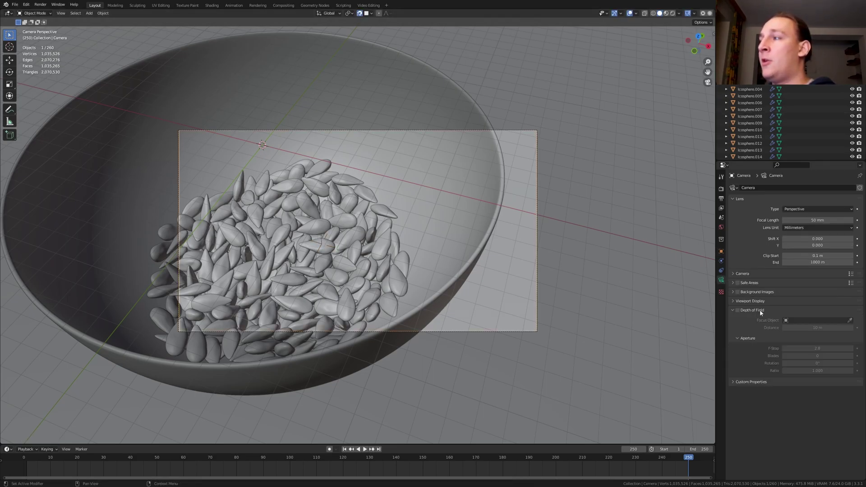
click(739, 311)
click(808, 320)
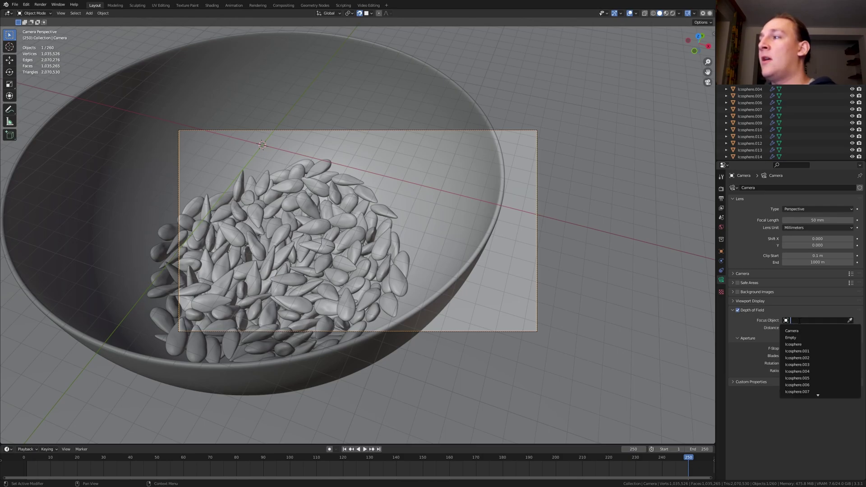
click(800, 337)
click(831, 349)
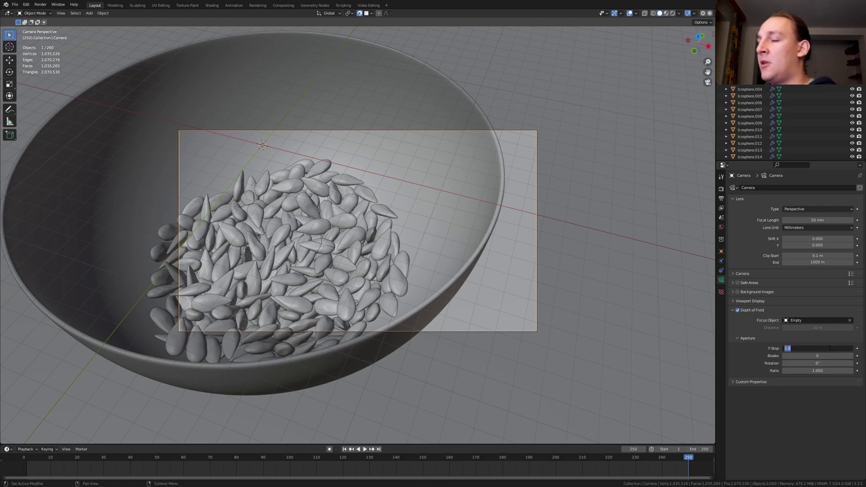
key(Return)
Step: Set the camera aperture to 7 blades and switch to the Compositing workspace
drag(829, 356, 855, 356)
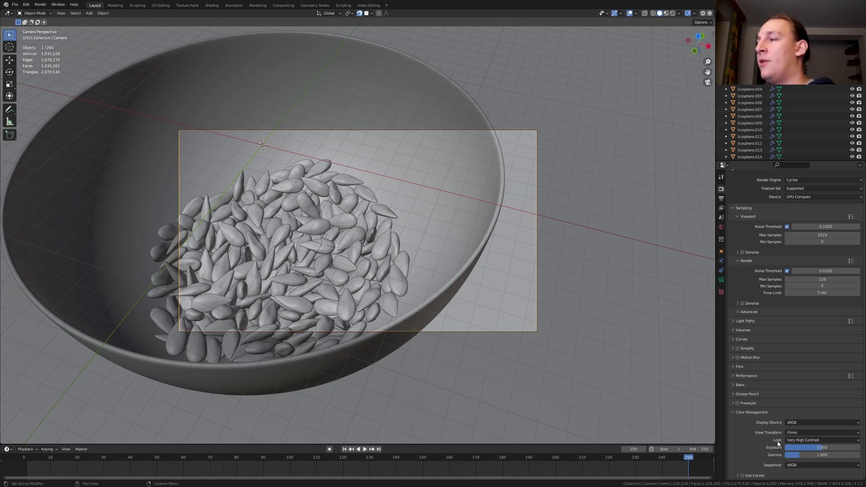
click(284, 5)
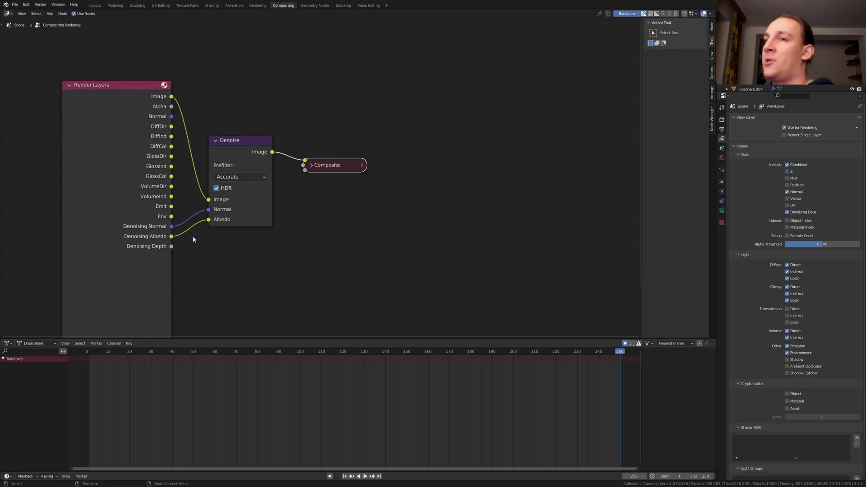
Step: Point the render output to the Almonds Rendered_Images folder with file prefix Rendered_Images_
click(722, 128)
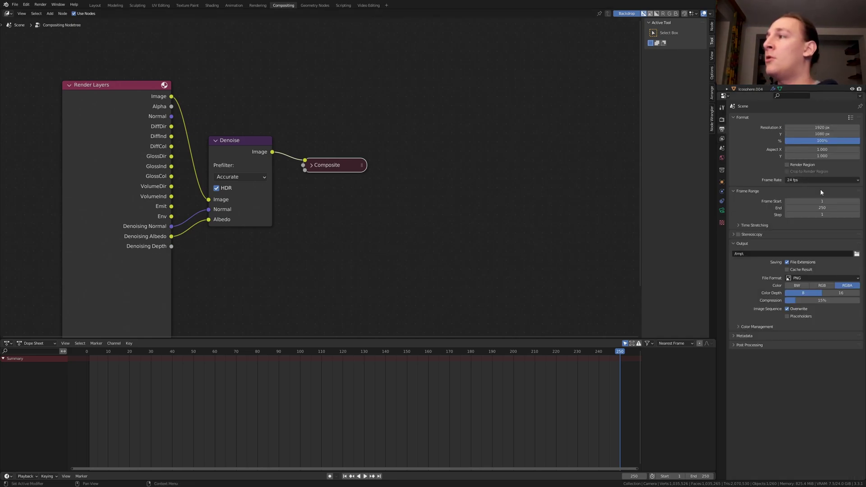
click(856, 255)
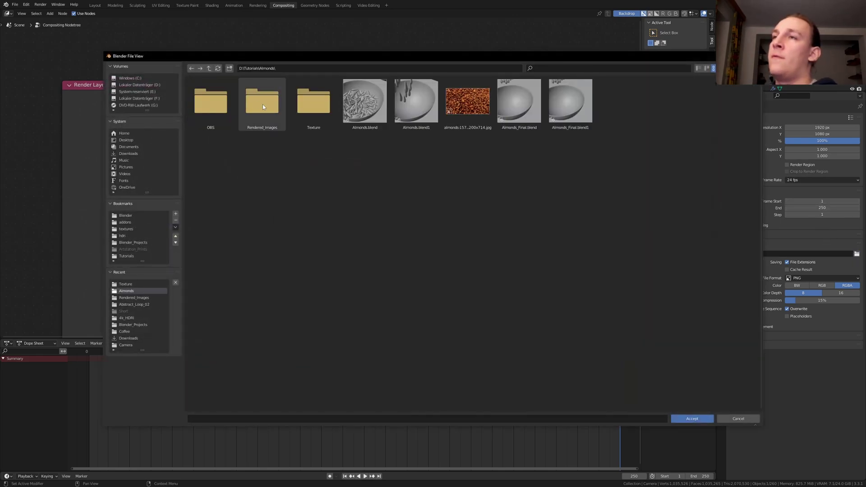
double_click(263, 107)
click(244, 418)
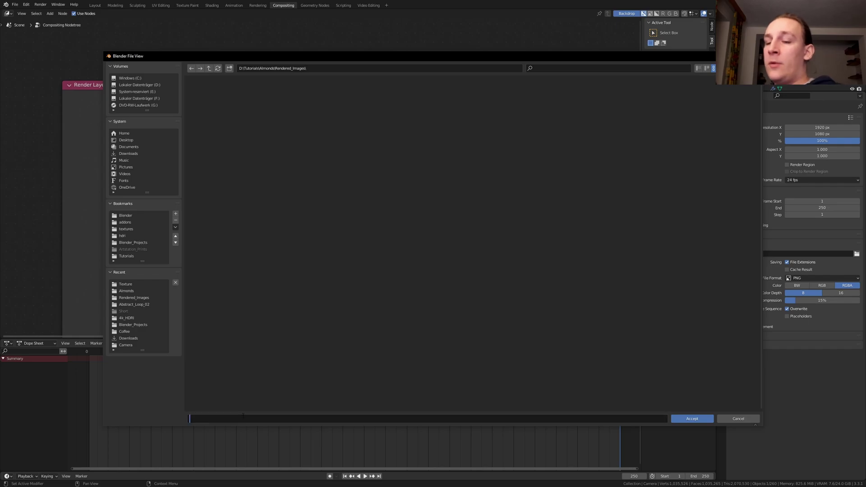
text(_Images_)
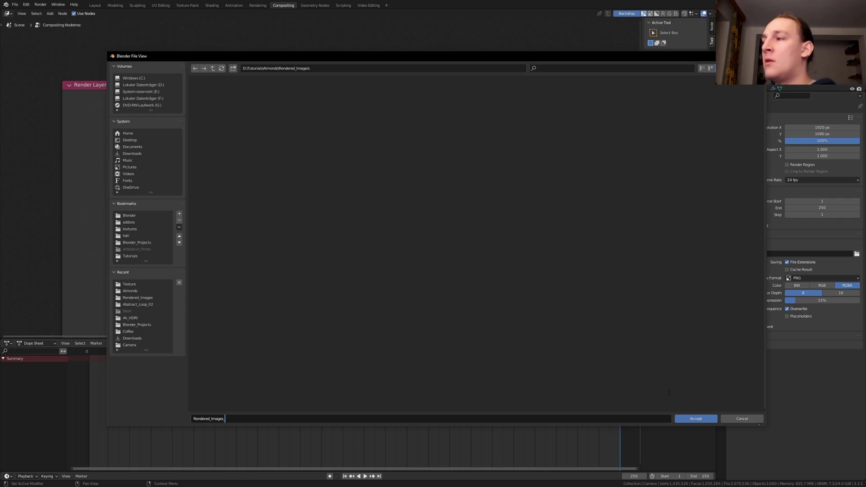
click(682, 418)
click(808, 278)
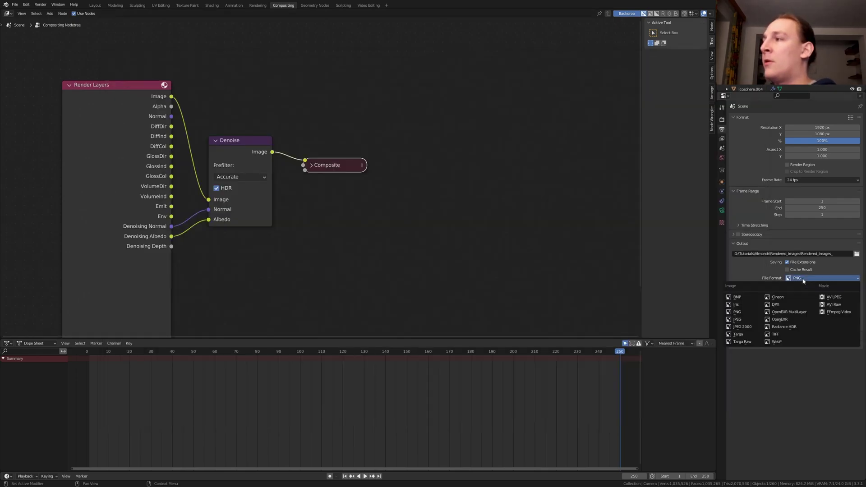
Step: Output frames as JPEG and lock the interface during rendering
click(747, 319)
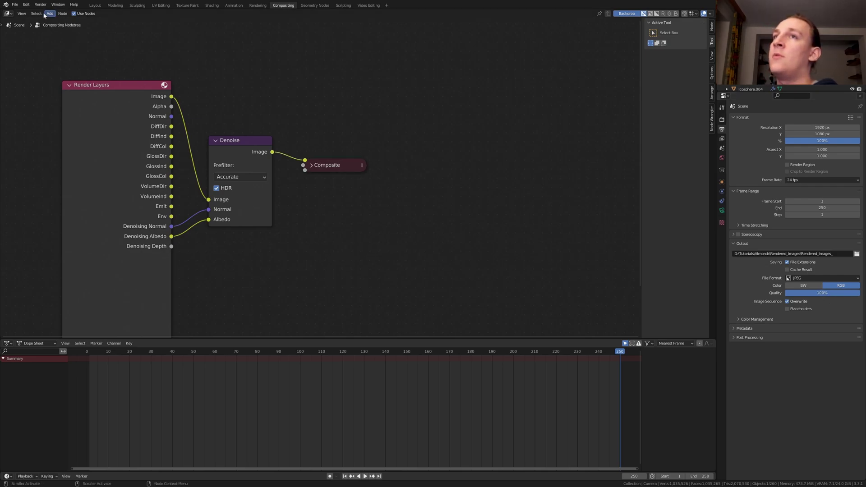
click(42, 4)
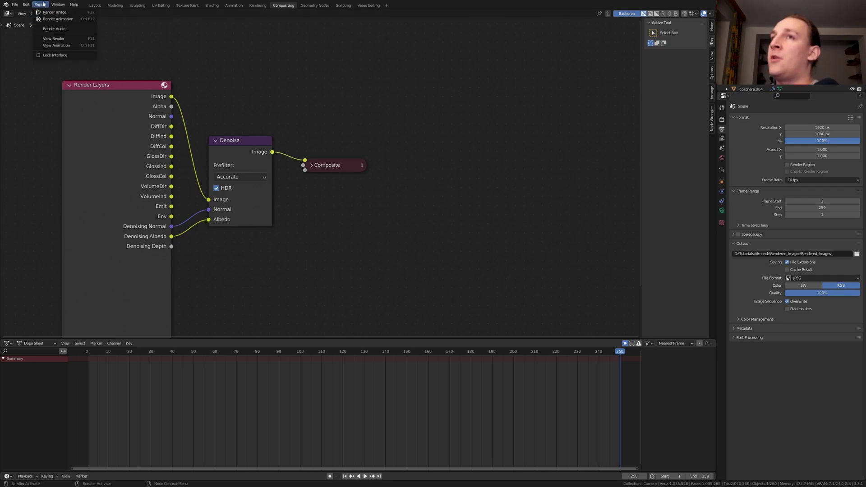
click(50, 56)
Step: Enable Persistent Data, save the file, and render the full animation
click(722, 120)
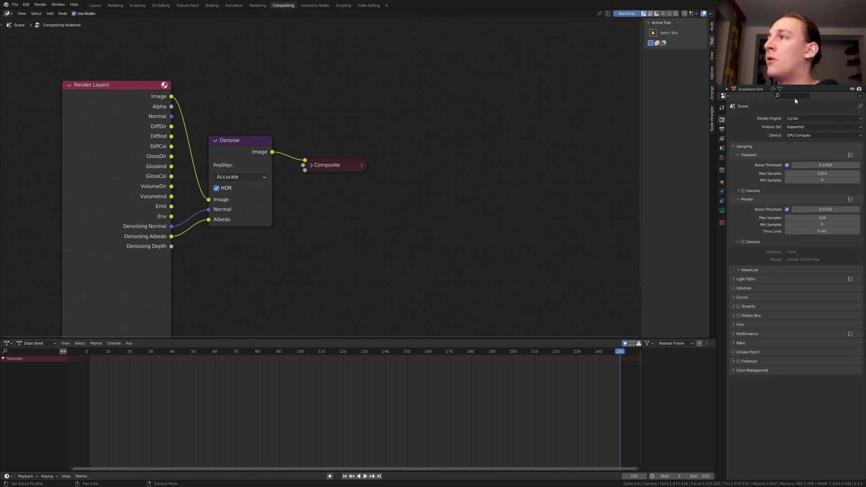
click(795, 98)
text(per)
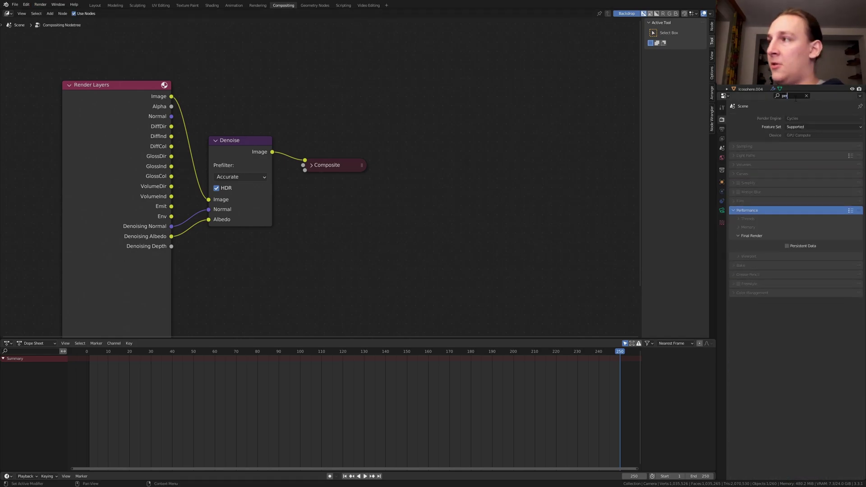
key(Return)
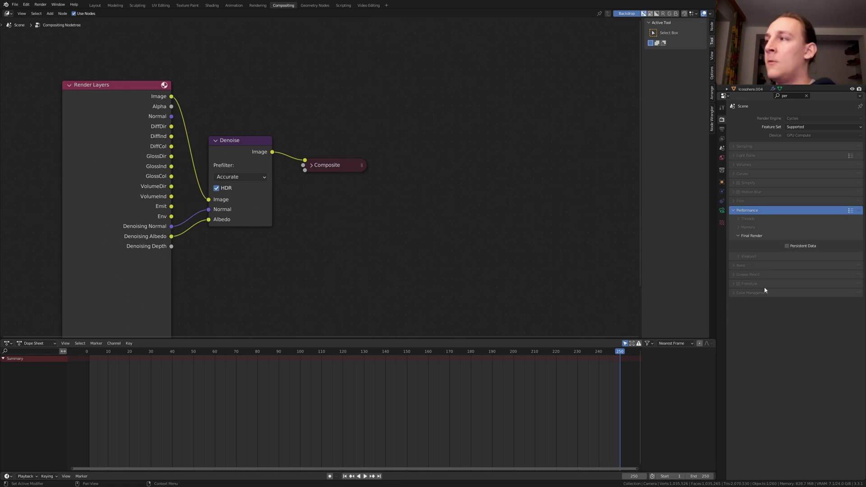
click(783, 247)
key(ctrl+s)
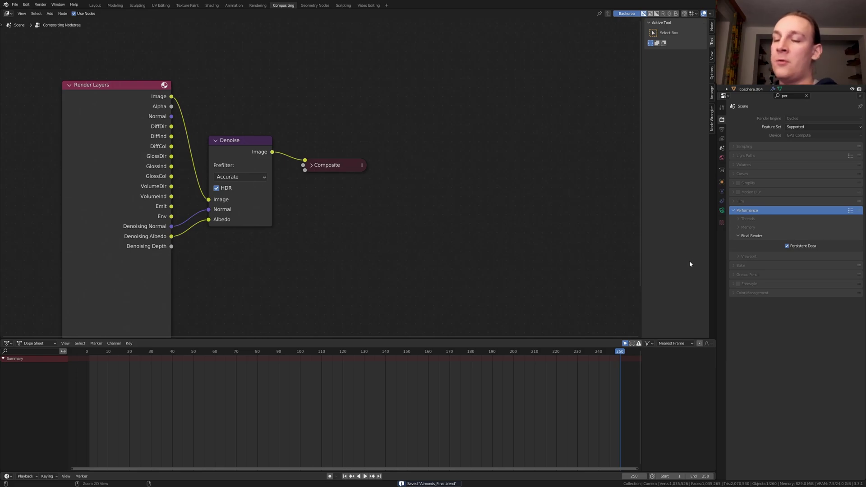
key(ctrl+F12)
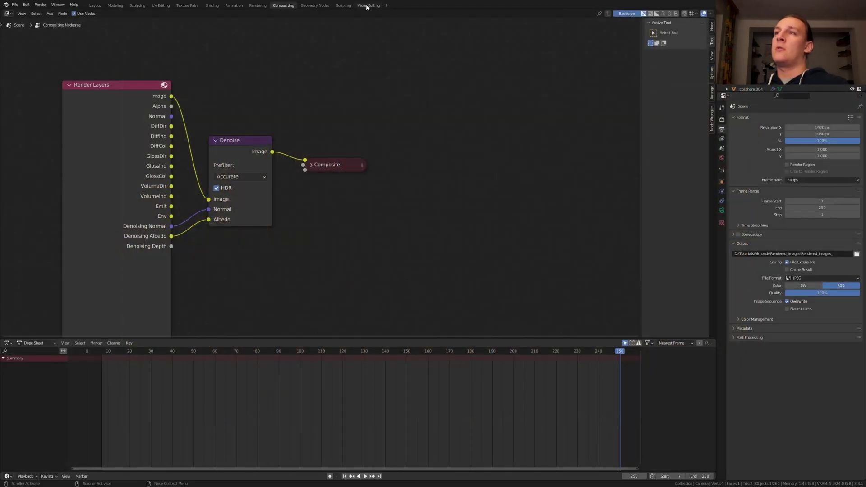
Step: In Video Editing, set output to FFmpeg Video, MPEG-4 container, High Quality
click(368, 5)
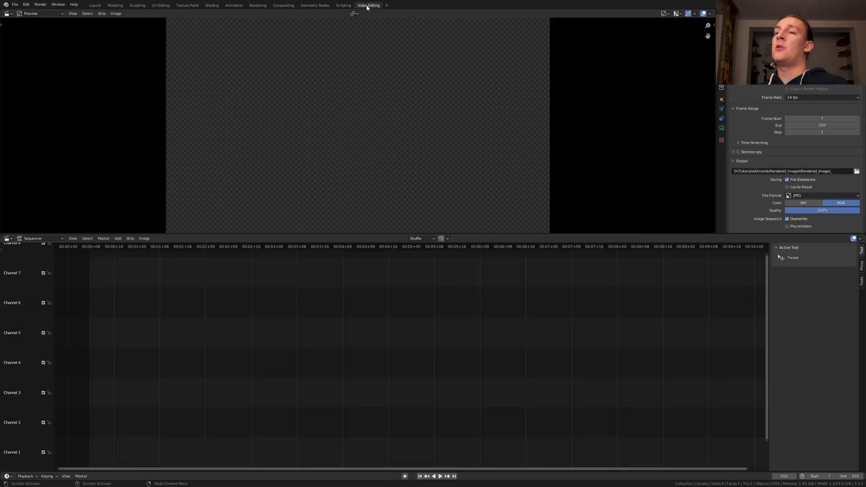
click(421, 477)
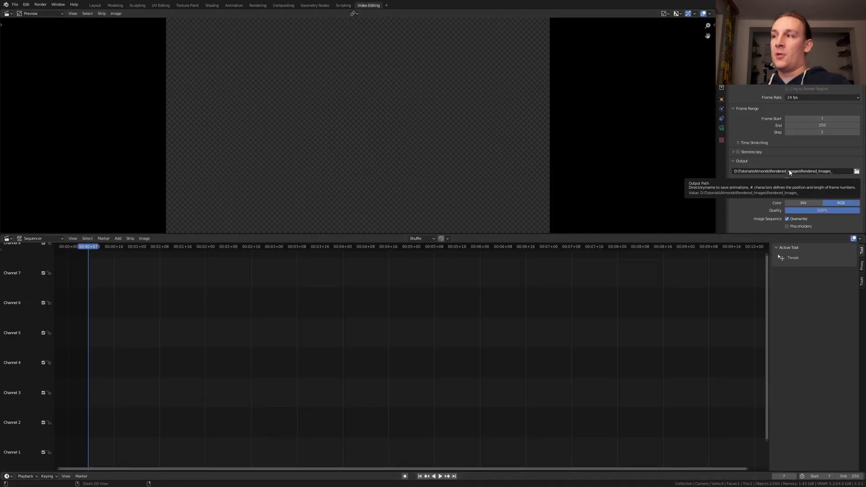
click(804, 197)
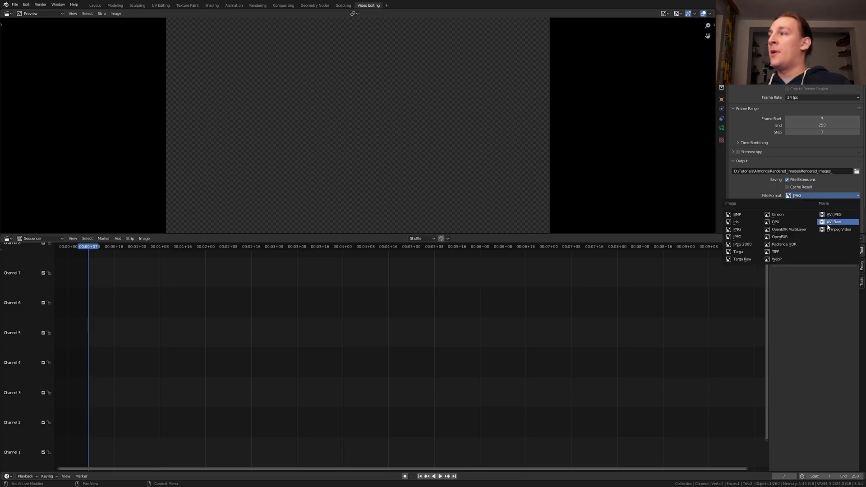
click(836, 231)
click(748, 221)
scroll(765, 216, down, 2)
click(806, 204)
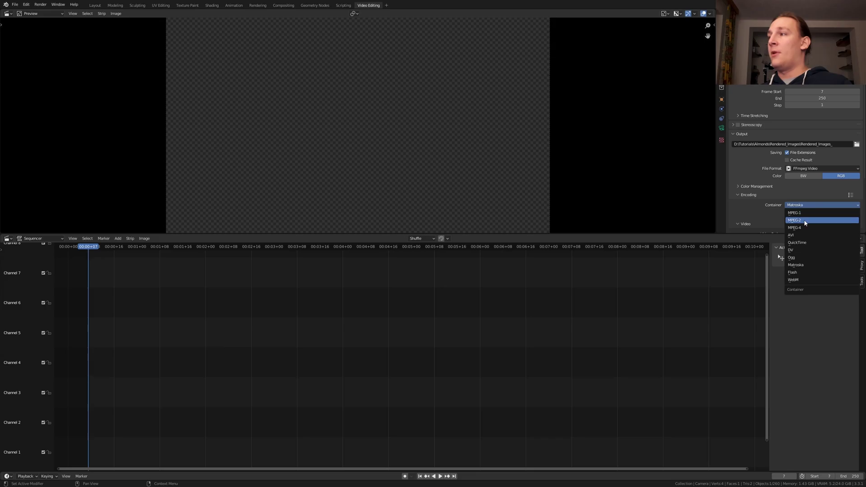
click(805, 228)
scroll(799, 217, down, 3)
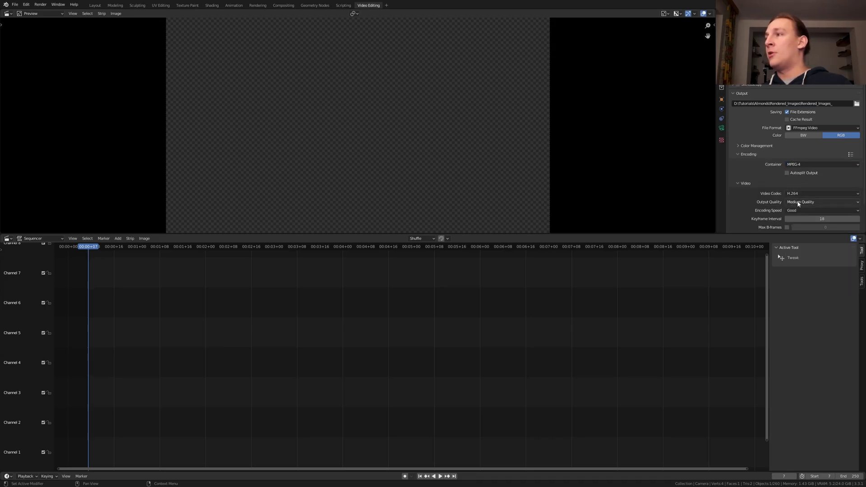
click(799, 204)
click(798, 240)
scroll(798, 239, up, 2)
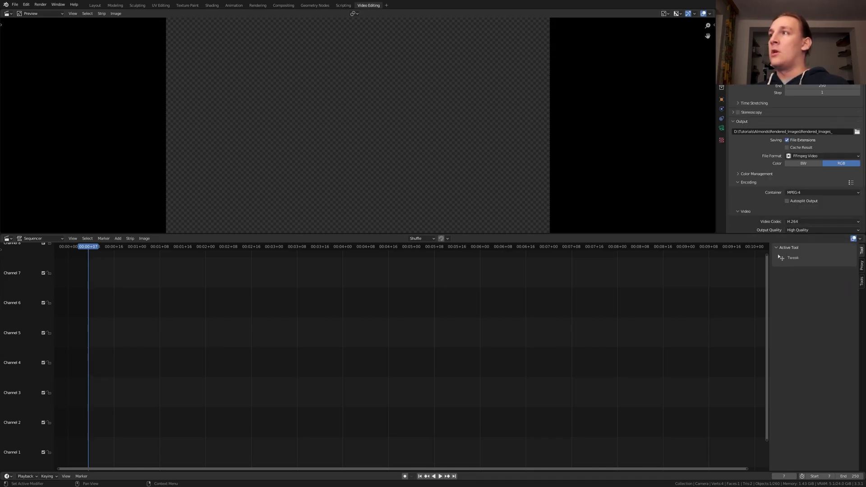
Step: Set color management View Transform to Standard and Look to None
click(722, 38)
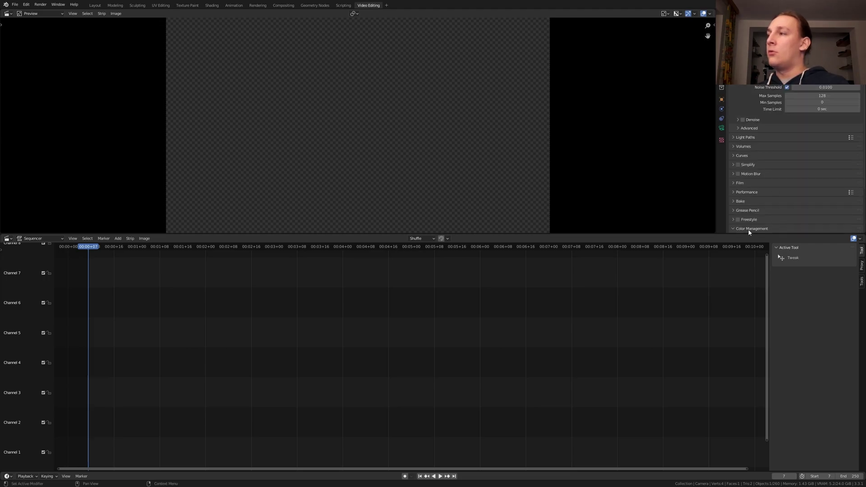
scroll(768, 217, down, 4)
click(798, 195)
click(797, 203)
click(799, 202)
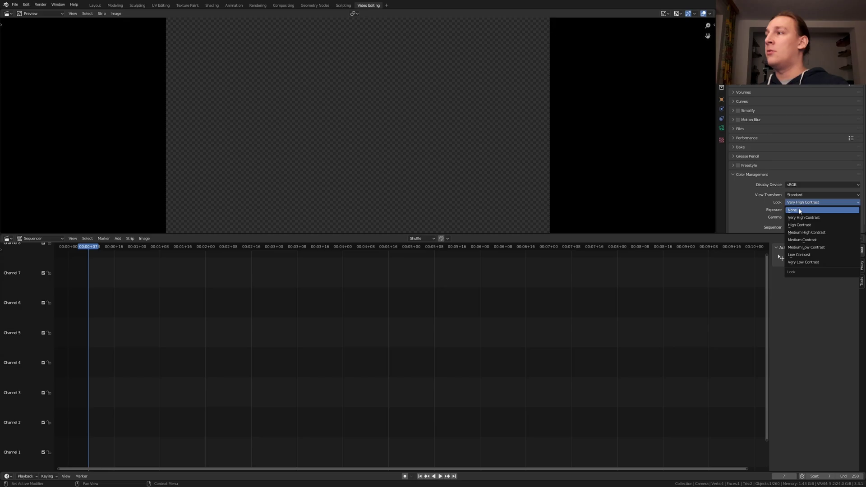
click(800, 211)
key(shift+a)
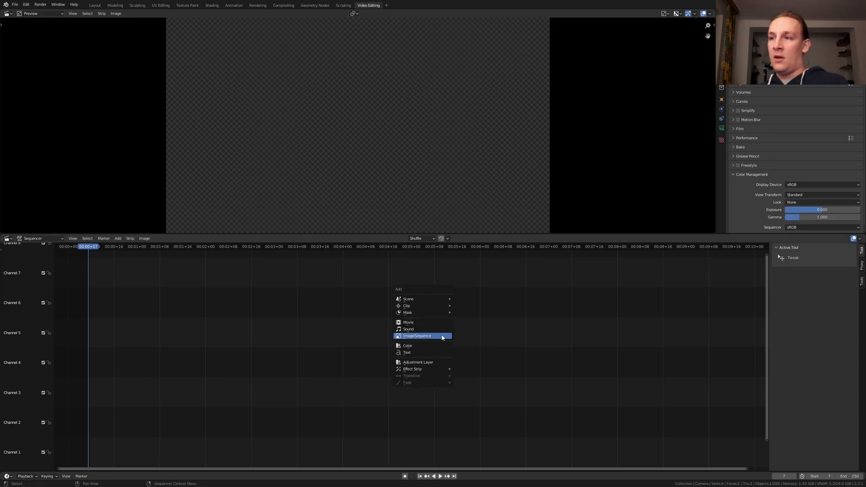
Step: Add all Rendered_Images JPEG frames as an image strip, save, and render the video
click(441, 336)
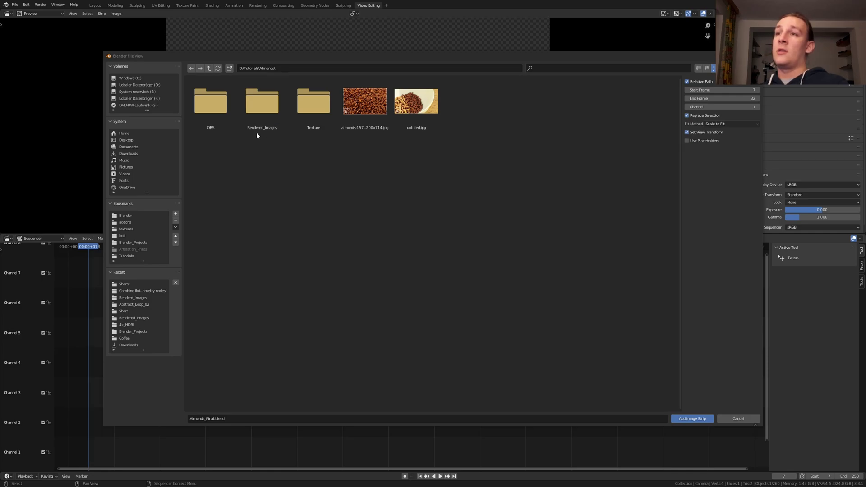
click(292, 69)
text(D:\Tutorials\Almonds\Rendered_Images\Rendered_Images_)
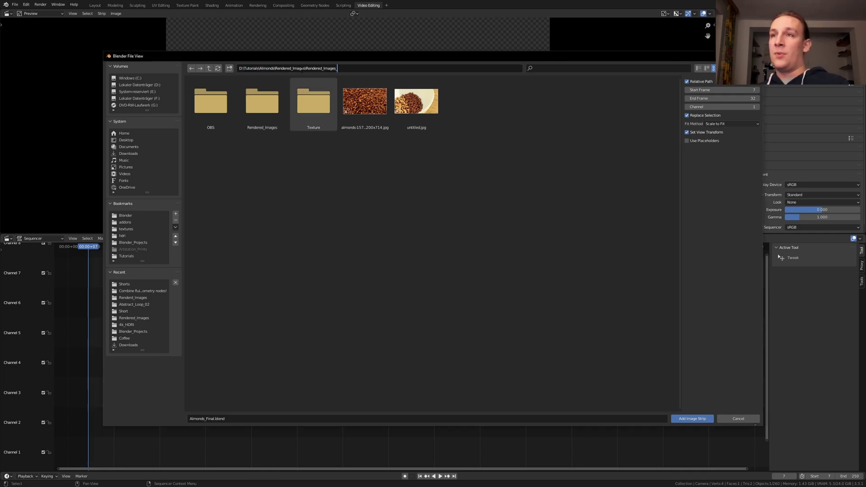
drag(337, 68, 315, 68)
key(BackSpace)
key(Return)
key(a)
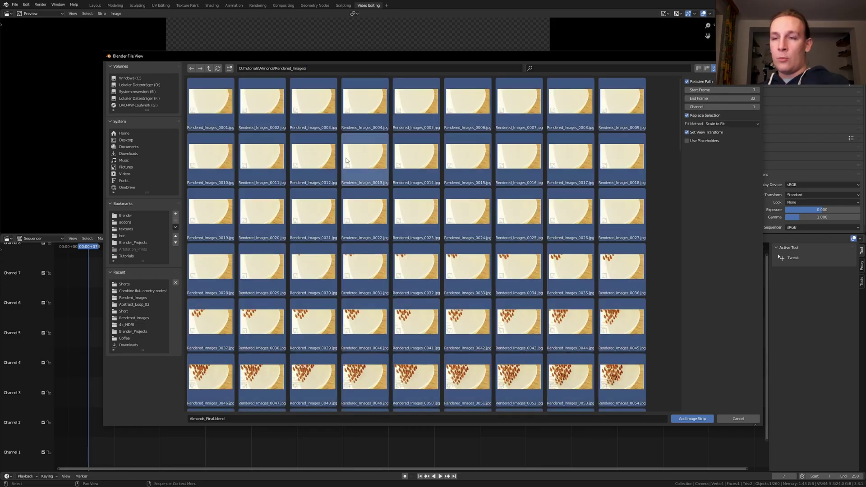
key(Return)
key(ctrl+s)
key(ctrl+F12)
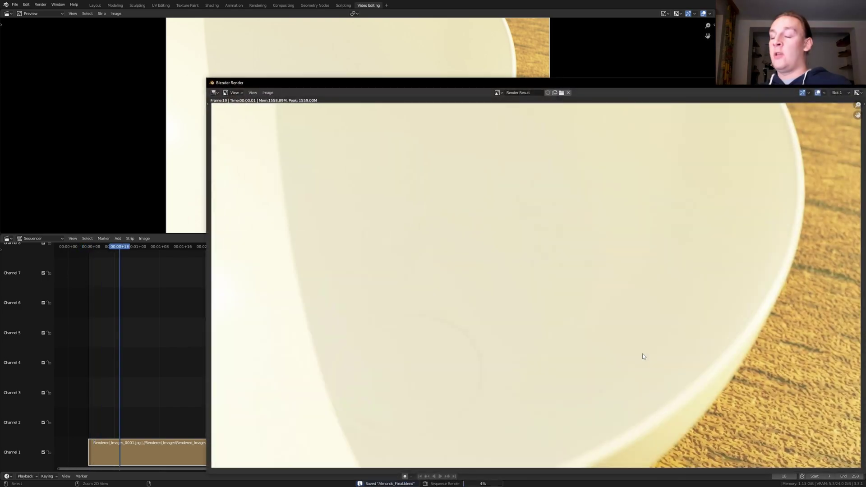